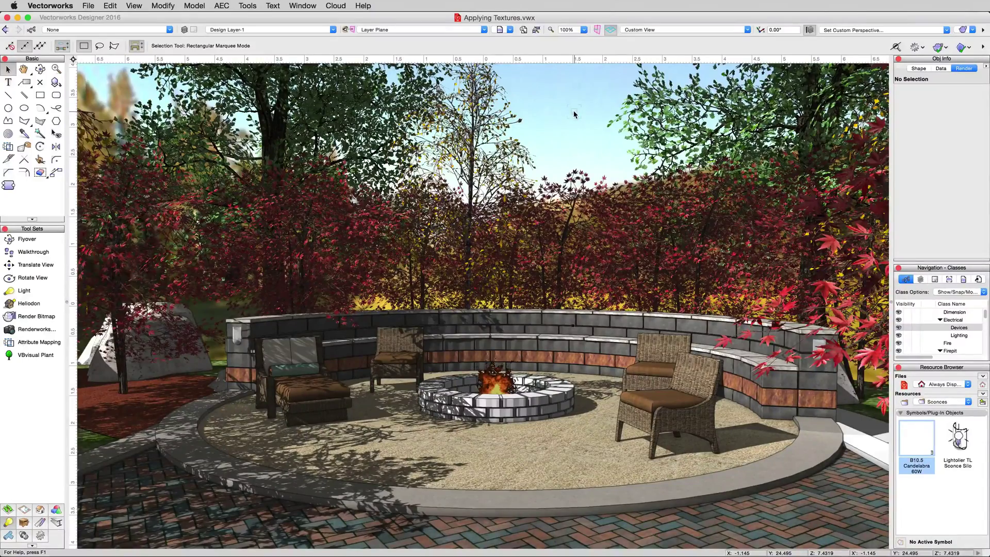
# Restore the '1 - Applying Textures' saved view of the untextured fire-pit ring.
pyautogui.click(501, 32)
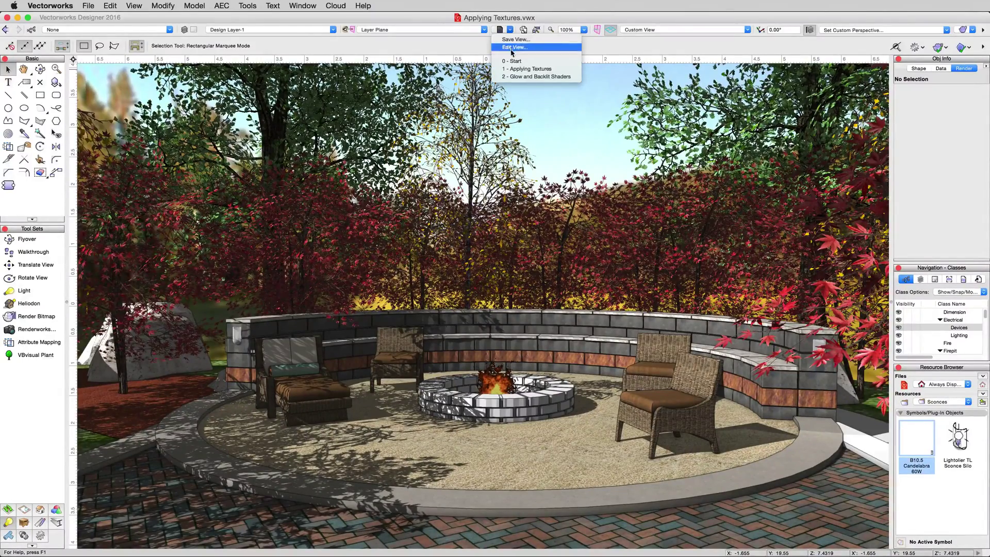
pyautogui.click(519, 69)
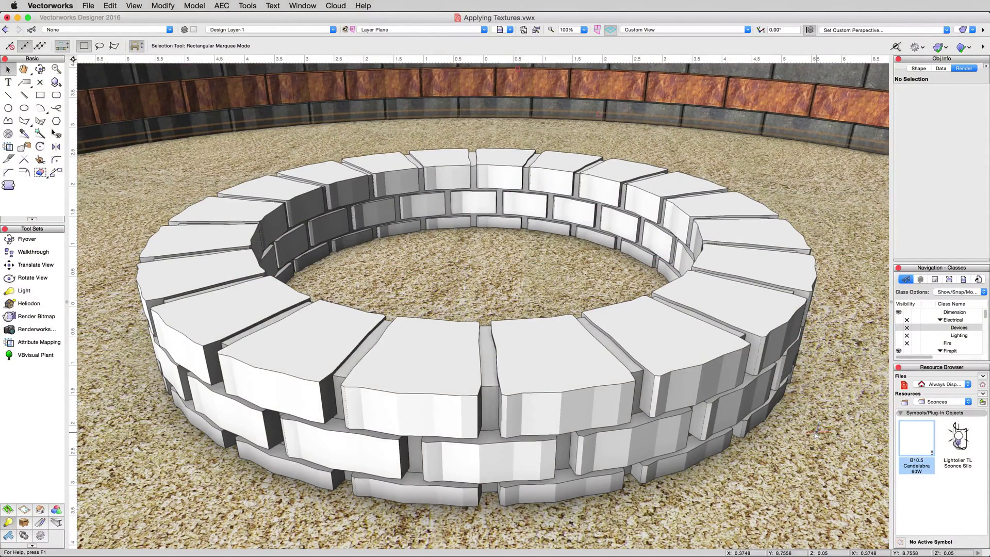
# Show Top Level resources in the Resource Browser and expand Render Textures down to White Grey Rock RT.
pyautogui.click(900, 413)
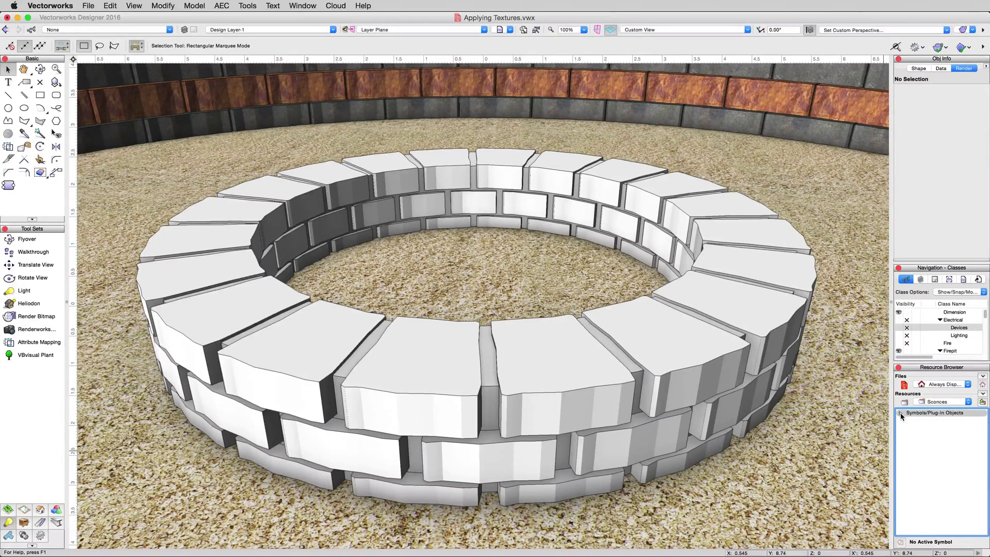
pyautogui.click(941, 401)
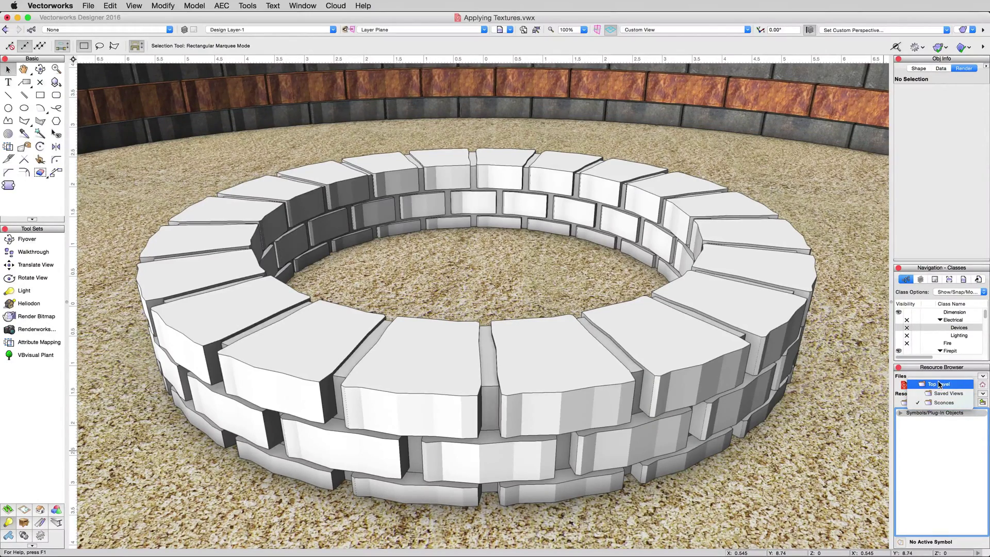
pyautogui.click(940, 384)
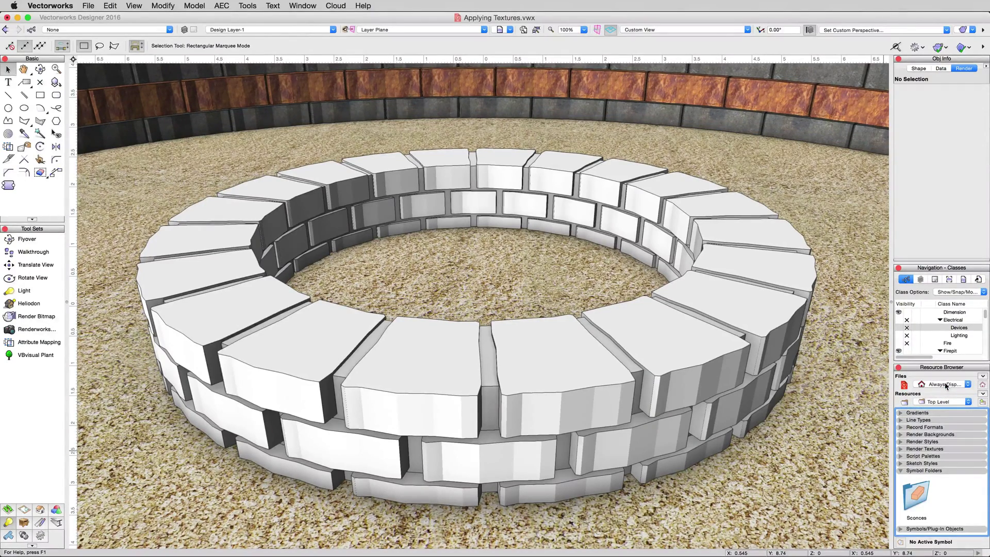
pyautogui.click(899, 470)
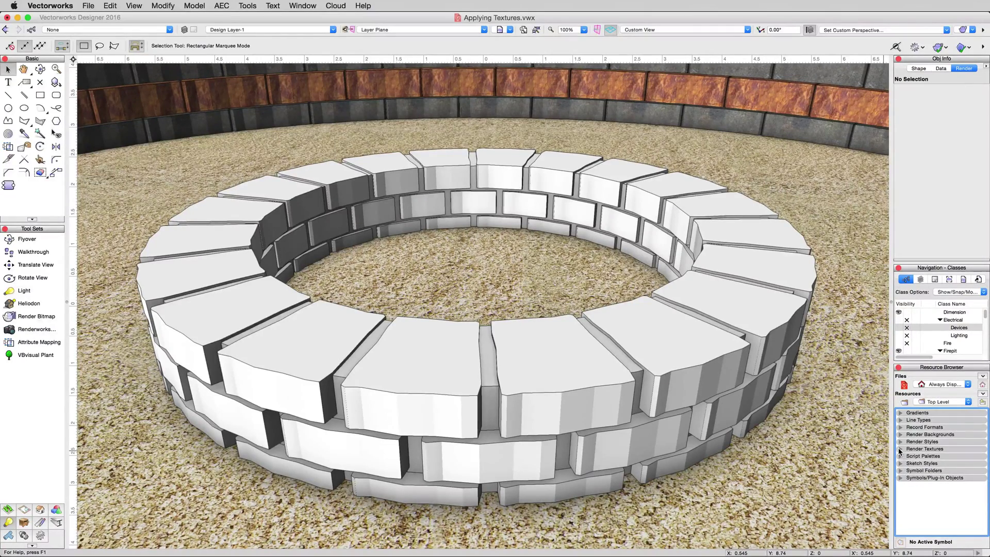
pyautogui.click(899, 449)
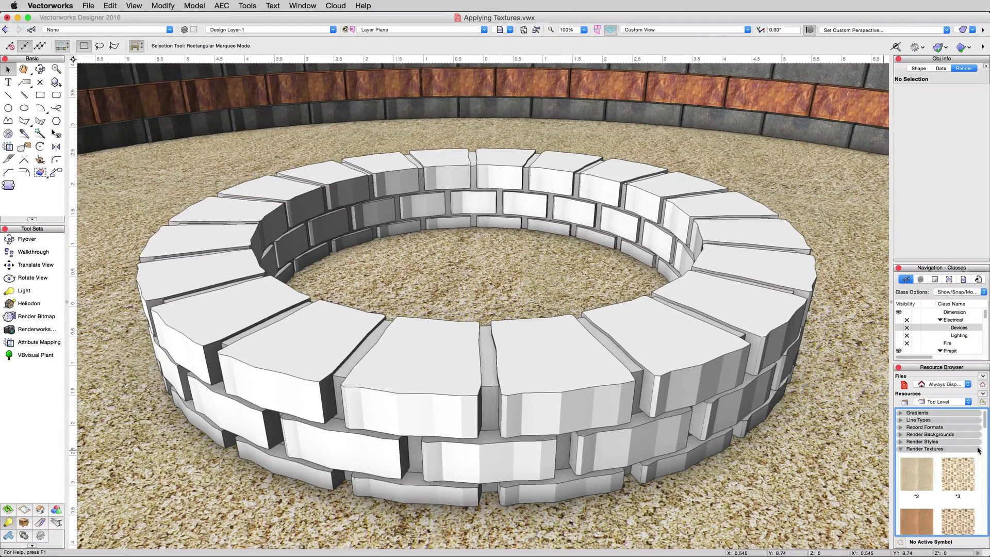
pyautogui.scroll(-15, 978, 450)
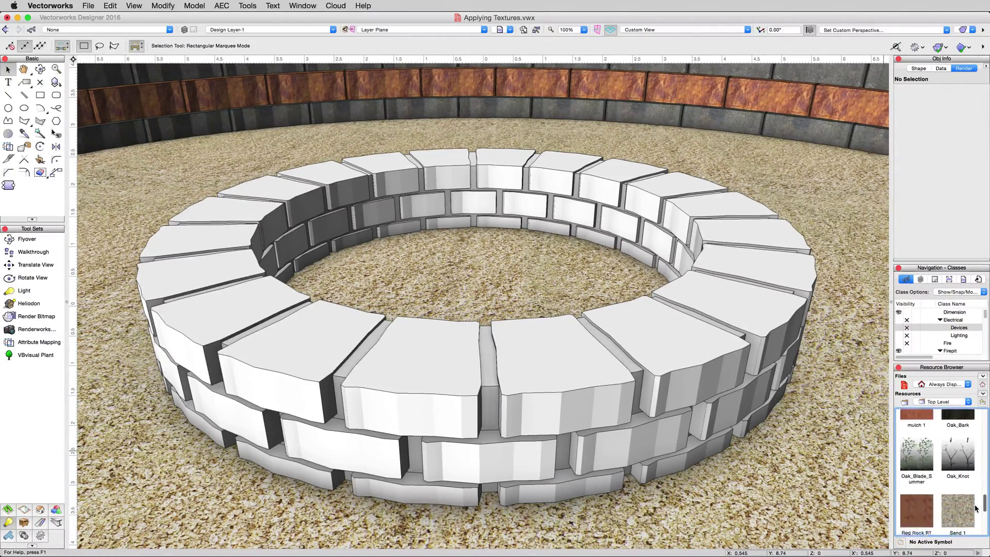
pyautogui.scroll(-10, 975, 508)
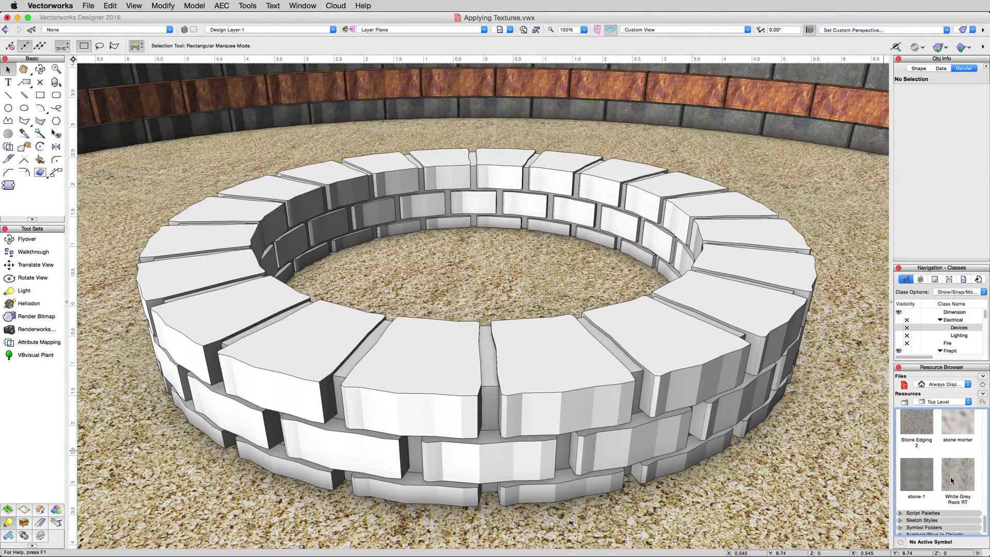
# Drop White Grey Rock RT onto a front stone block and select that block.
pyautogui.moveTo(955, 477); pyautogui.dragTo(546, 350)
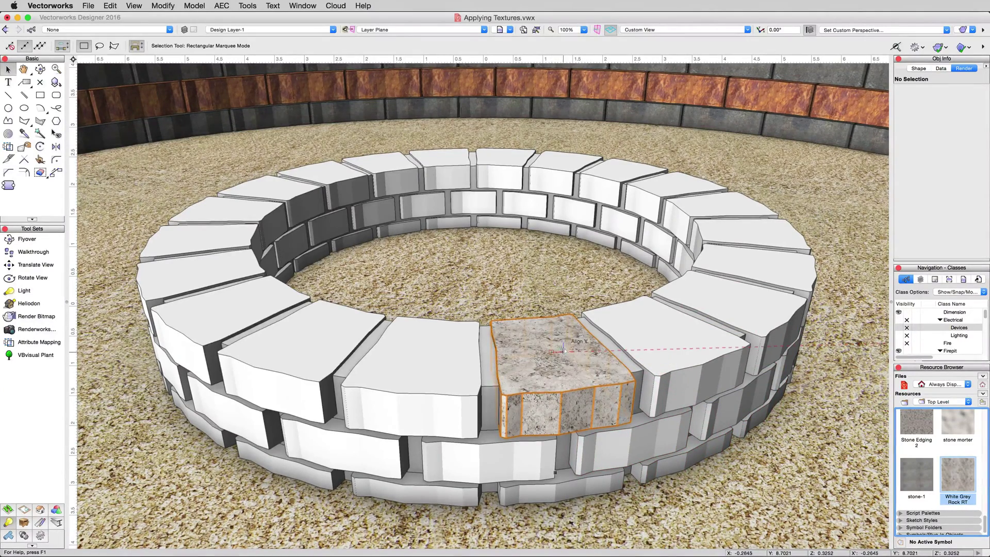
pyautogui.click(580, 357)
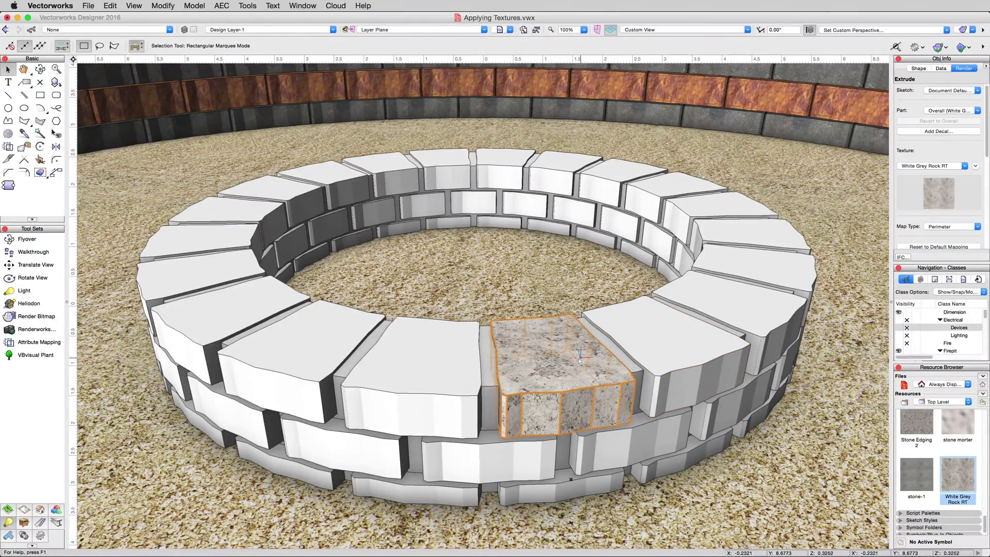
# Select the next two stone blocks and apply White Grey Rock RT to both.
pyautogui.click(648, 340)
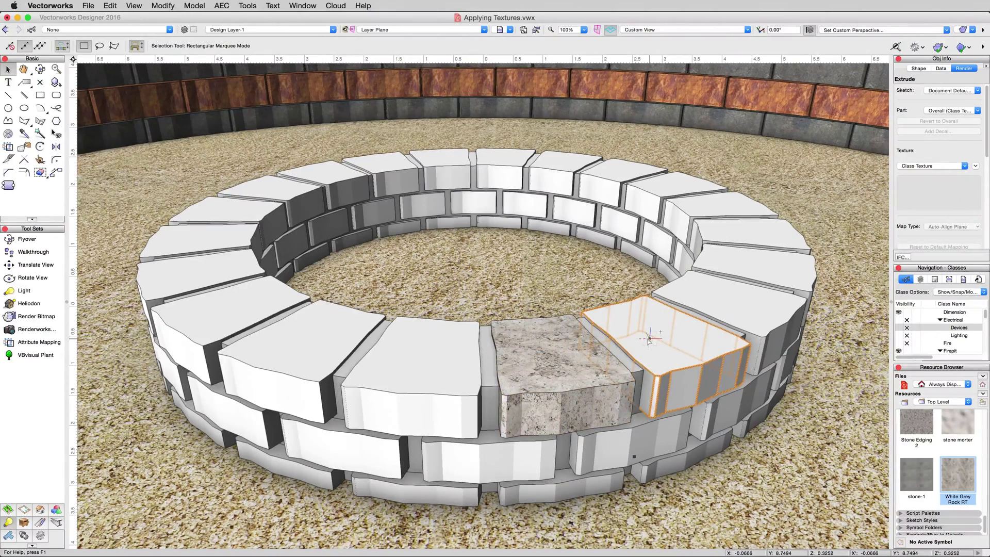
pyautogui.keyDown('shift'); pyautogui.click(730, 311); pyautogui.keyUp('shift')
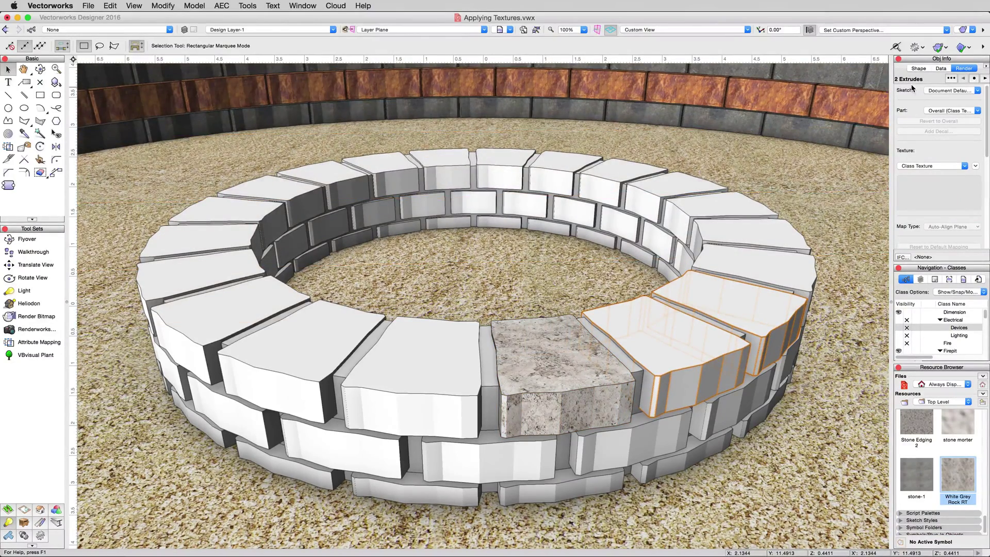
pyautogui.doubleClick(954, 484)
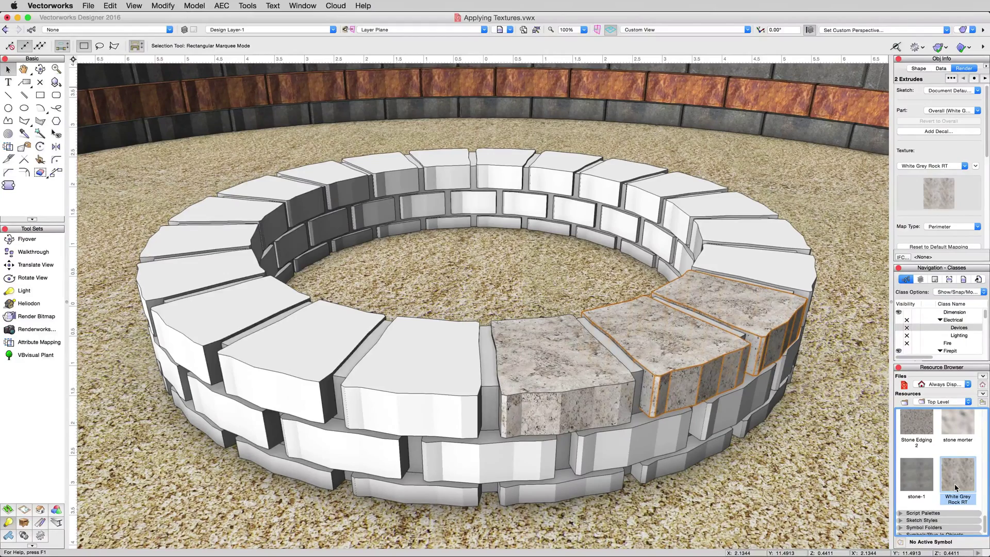
pyautogui.click(835, 479)
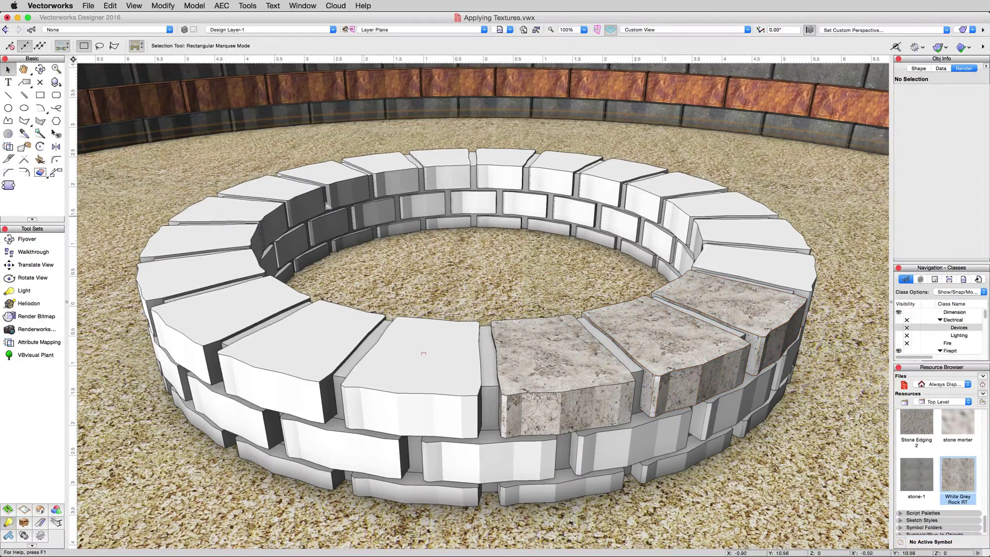
# Enable Class matching in the Select Similar tool's preferences.
pyautogui.click(41, 134)
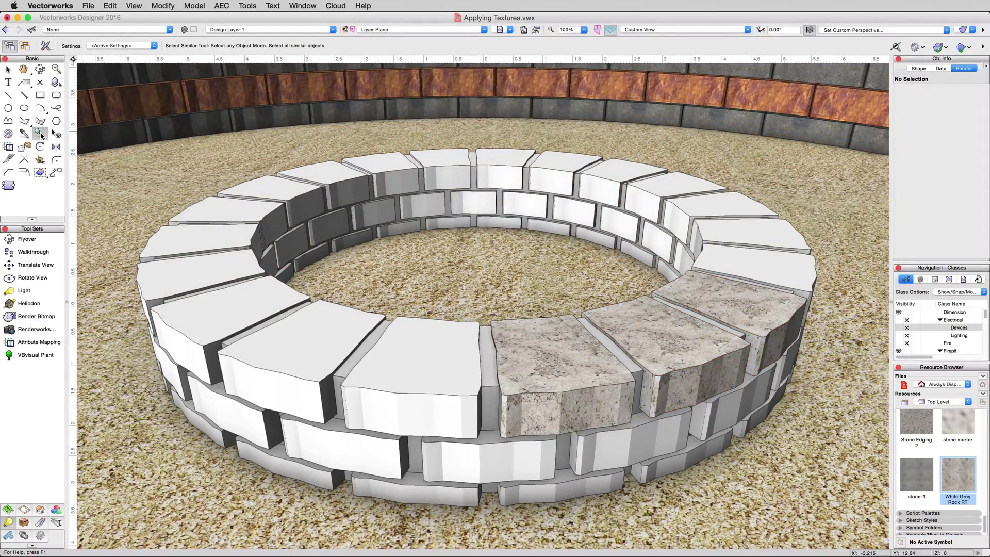
pyautogui.click(47, 45)
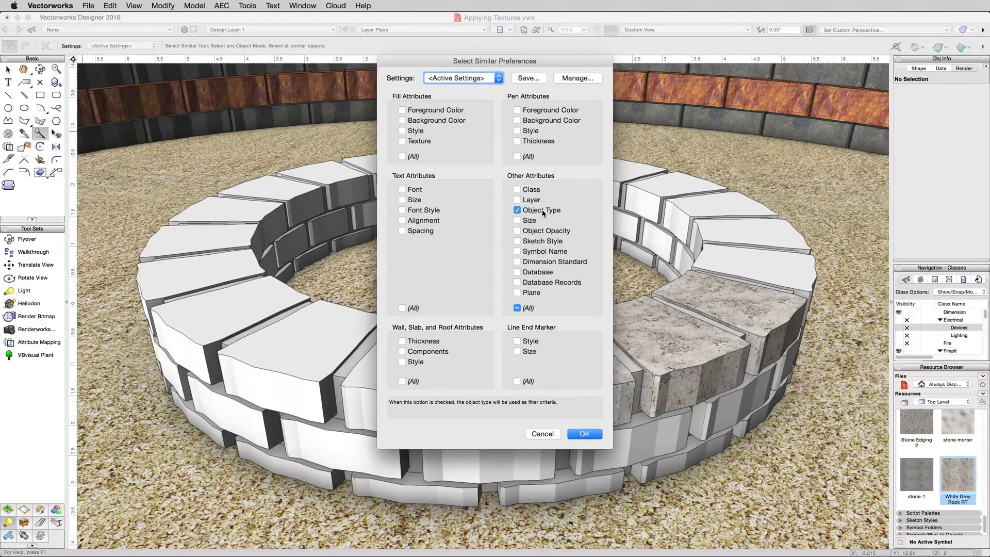
pyautogui.click(531, 189)
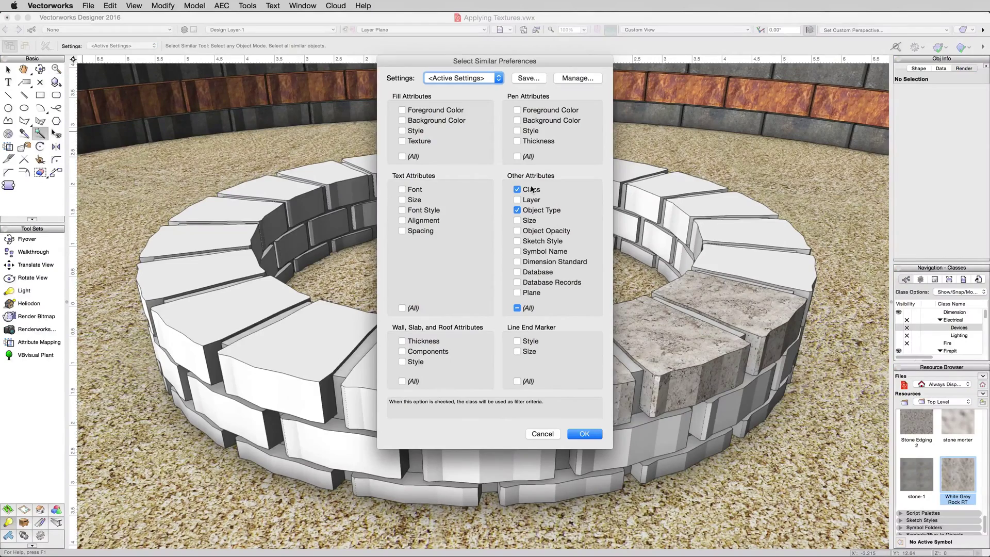
pyautogui.click(593, 433)
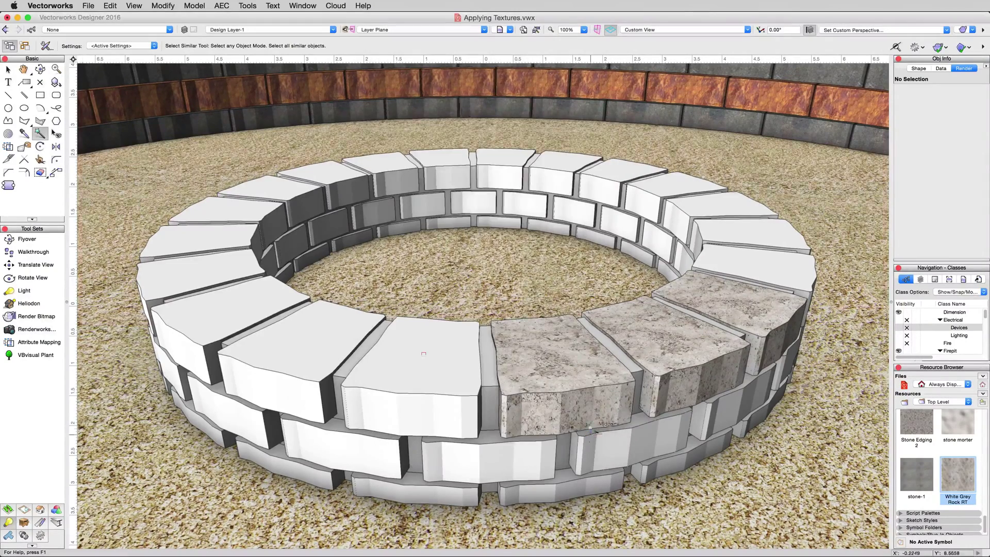
pyautogui.click(574, 376)
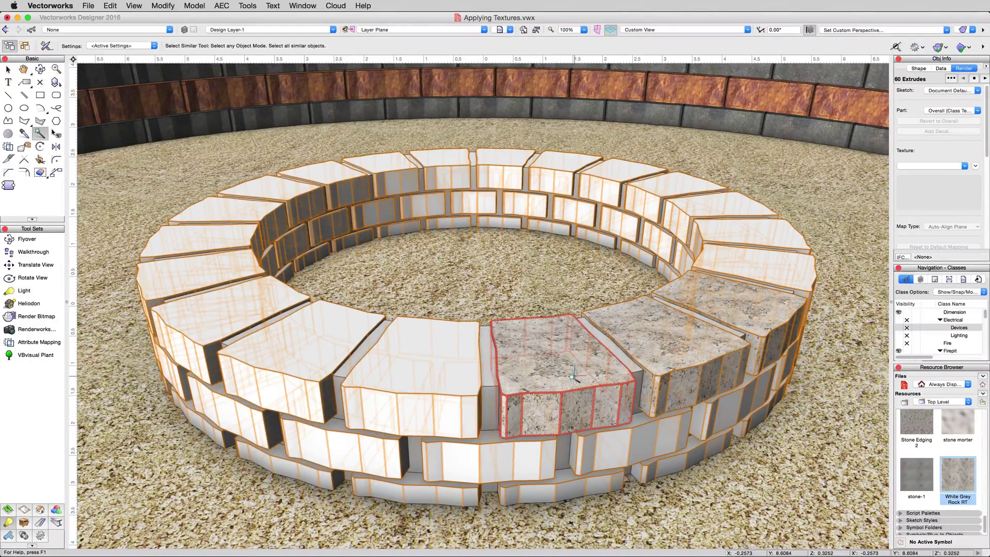
pyautogui.click(918, 68)
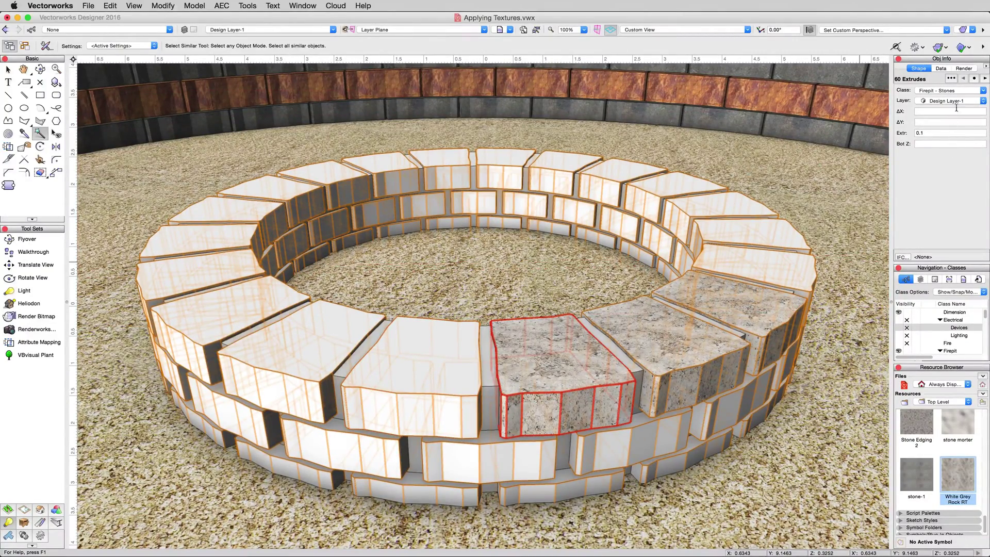
pyautogui.click(963, 69)
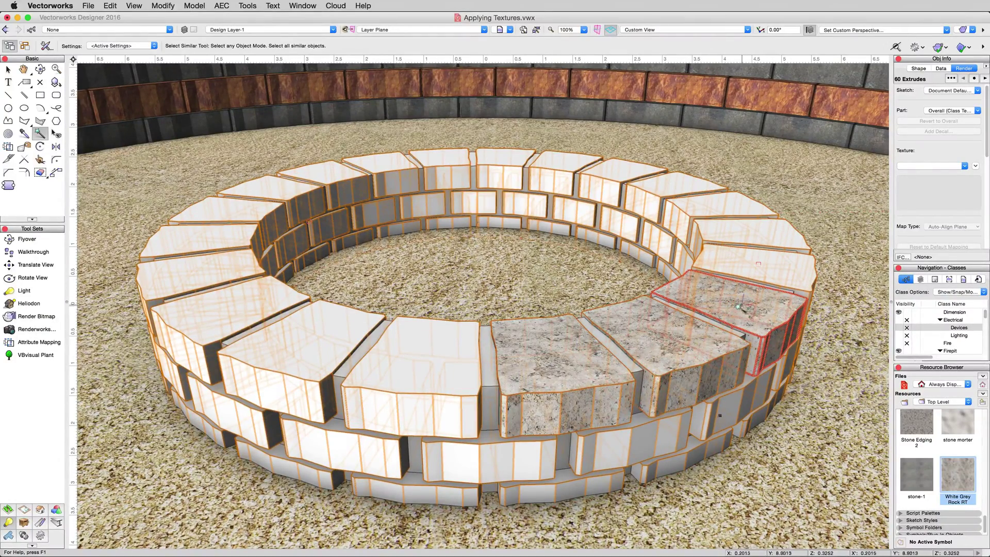
# Set the selected stones' Render texture to White Grey Rock RT in Object Info.
pyautogui.click(920, 166)
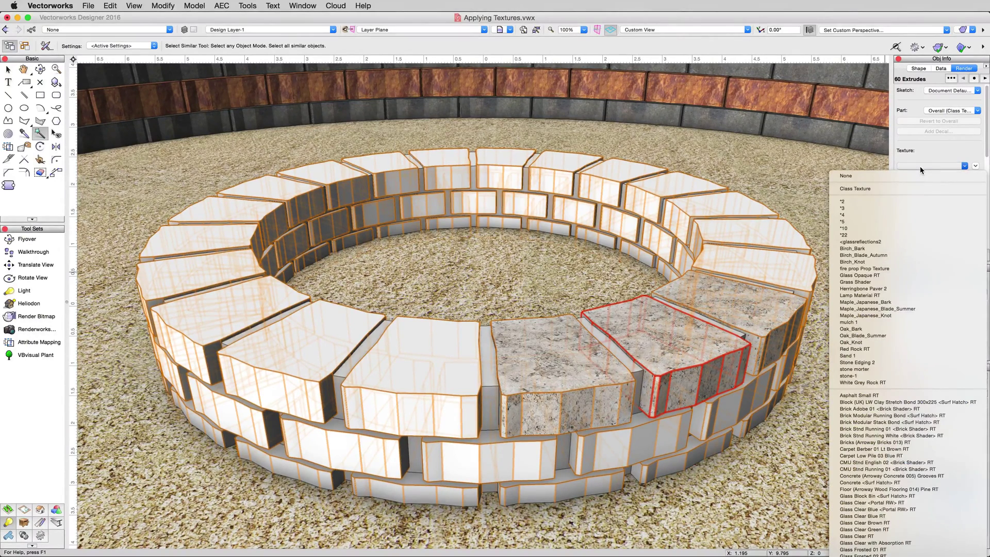
pyautogui.click(874, 383)
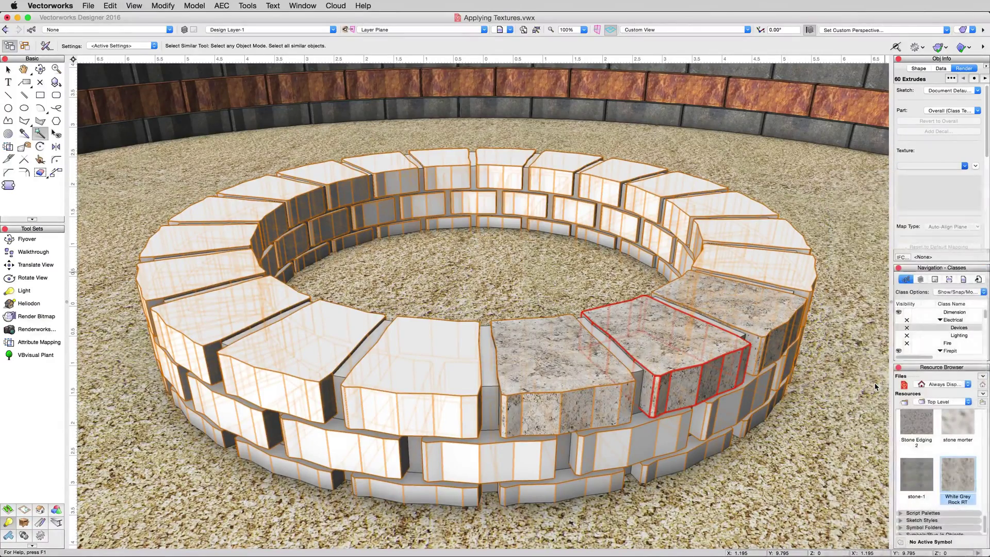
pyautogui.press('x')
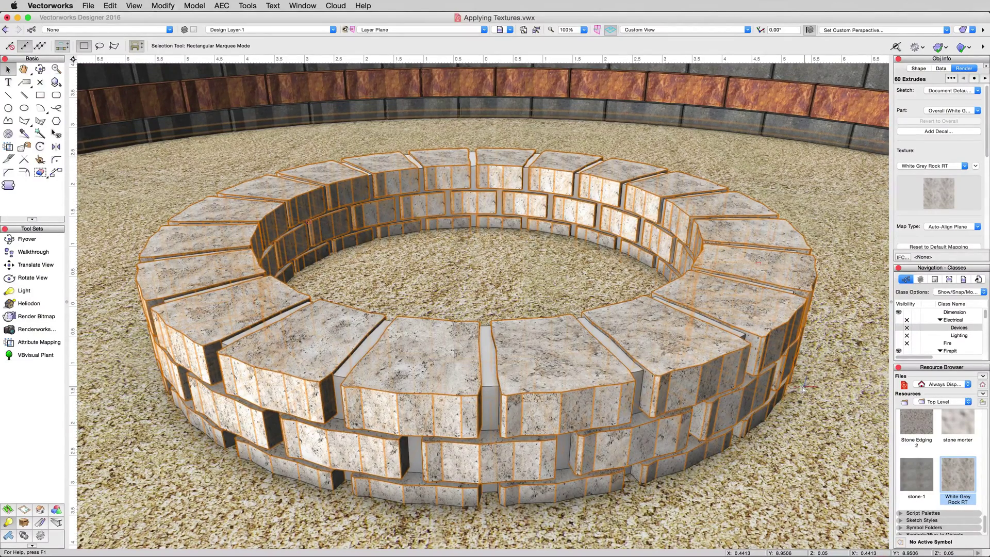
# Hide the Stones class, select the white mortar ring and view its shape properties.
pyautogui.scroll(-1, 948, 328)
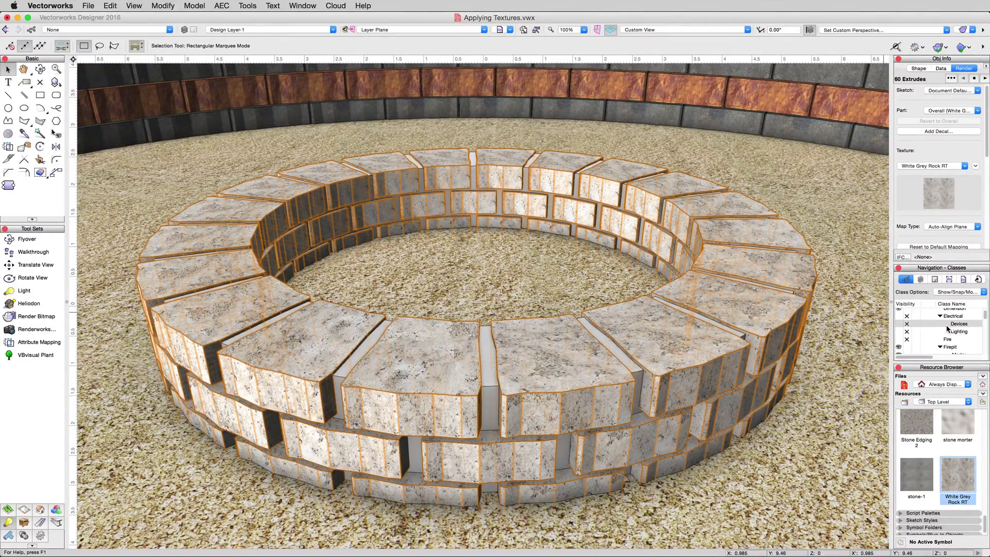
pyautogui.scroll(-3, 949, 327)
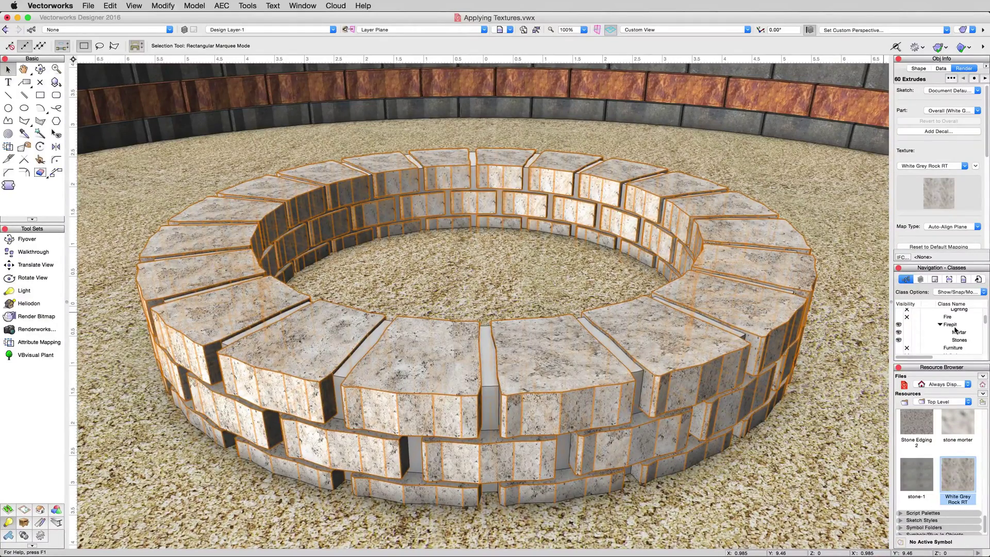
pyautogui.click(907, 341)
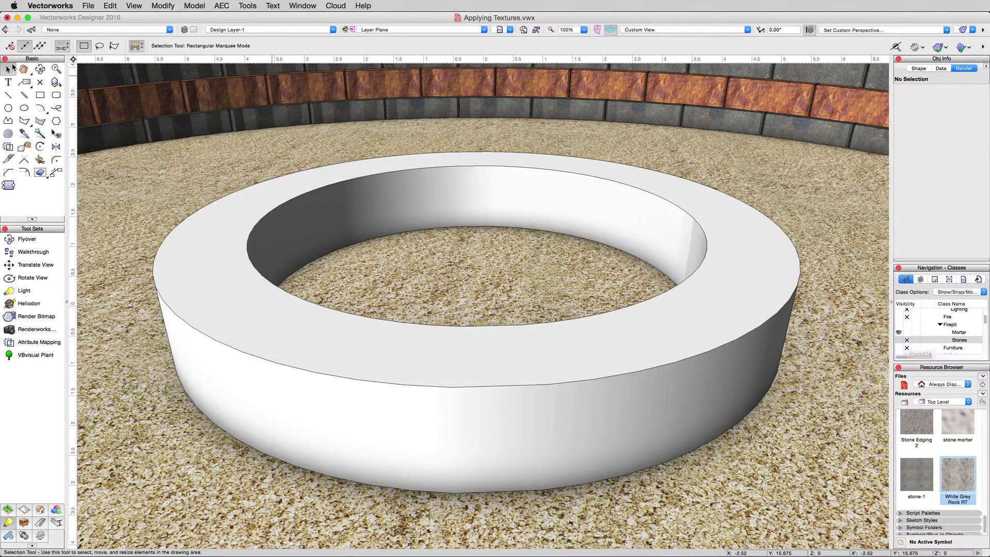
pyautogui.click(196, 217)
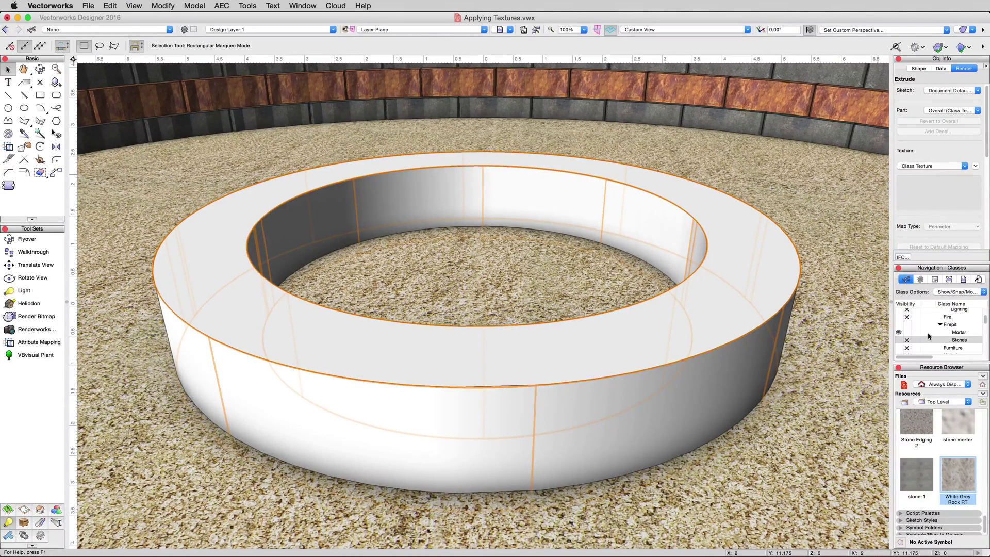
pyautogui.click(913, 68)
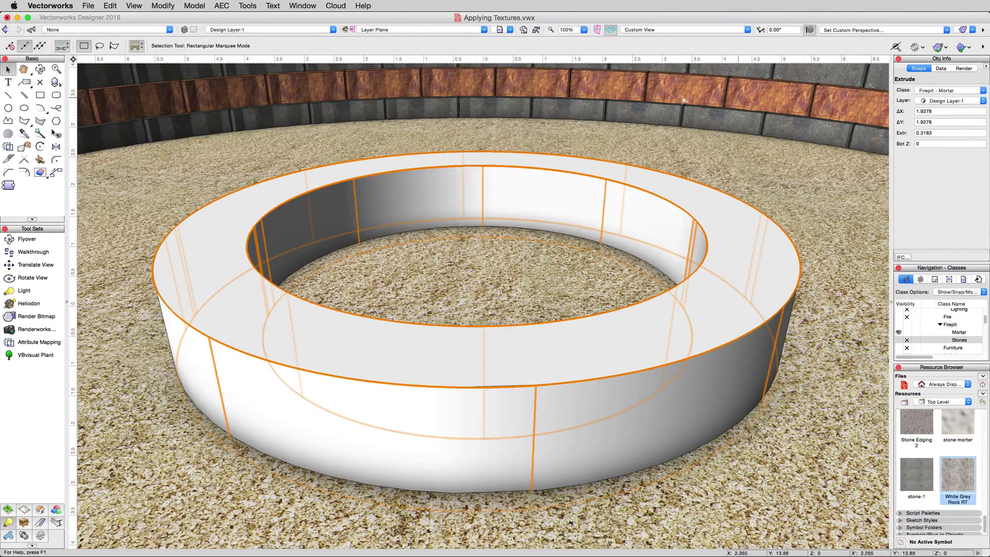
# Edit the Firepit - Mortar class from the Classes tab of Tools > Organization.
pyautogui.click(248, 5)
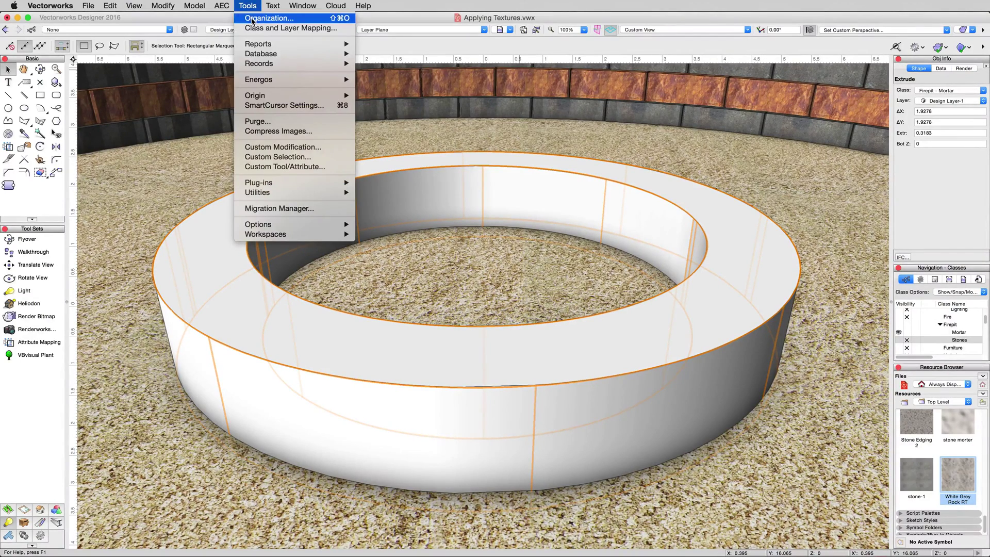
pyautogui.click(252, 18)
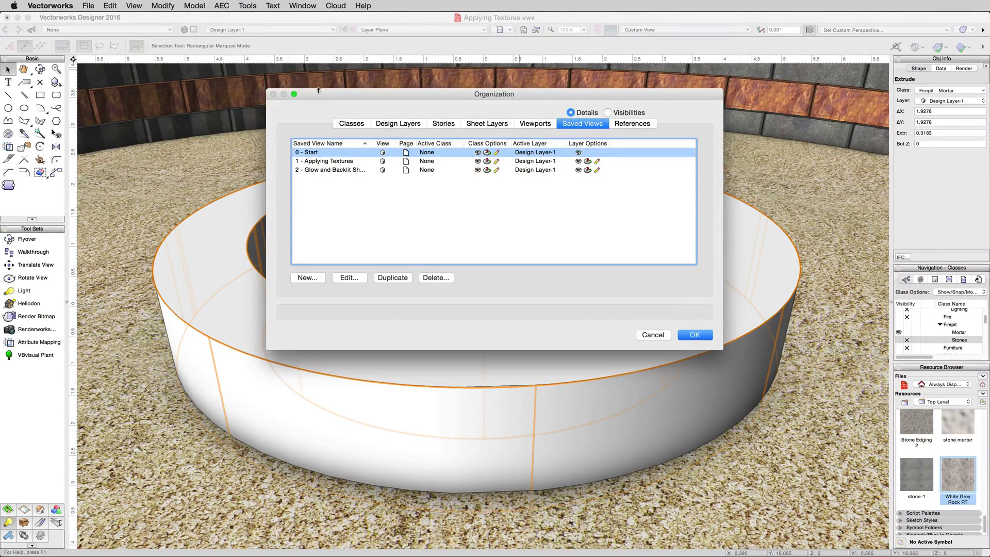
pyautogui.click(351, 123)
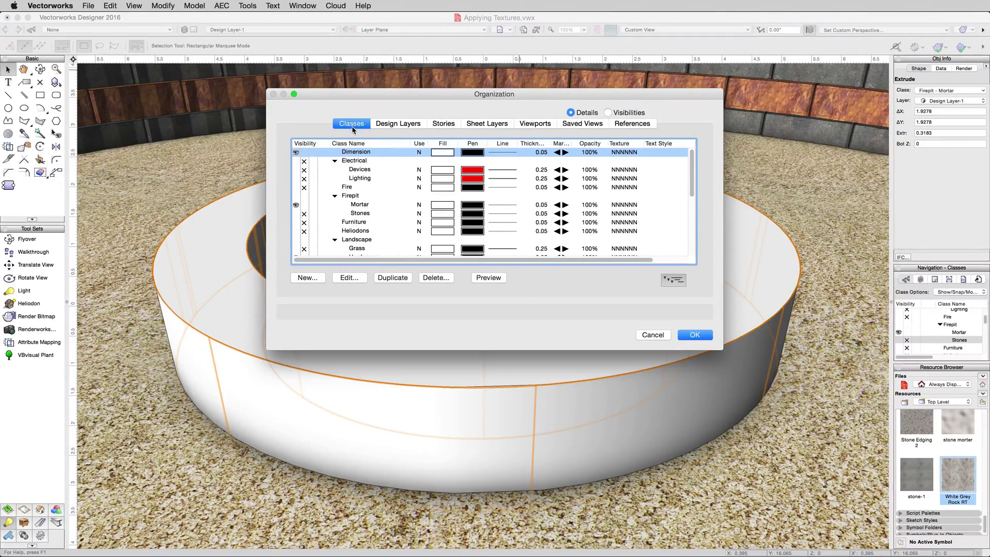
pyautogui.click(360, 206)
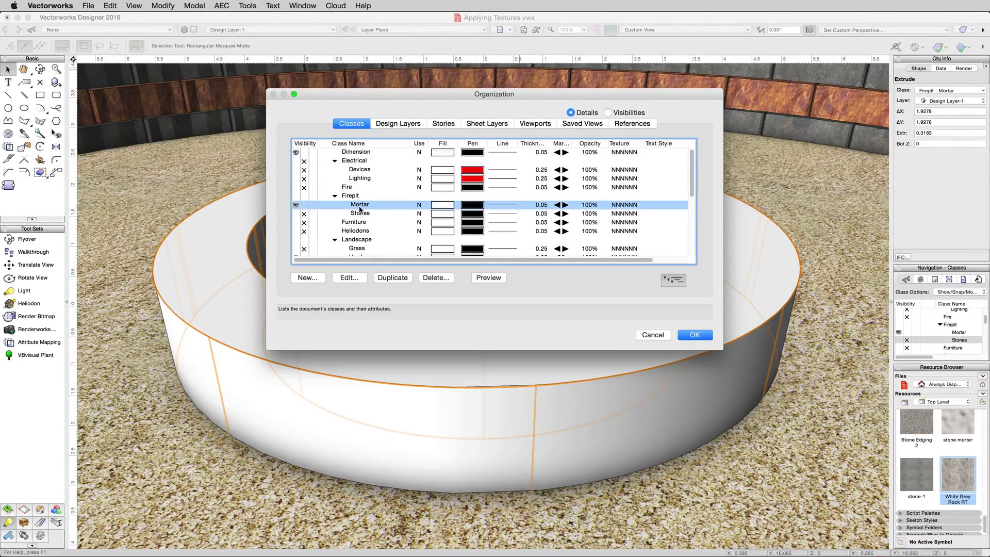
pyautogui.click(349, 278)
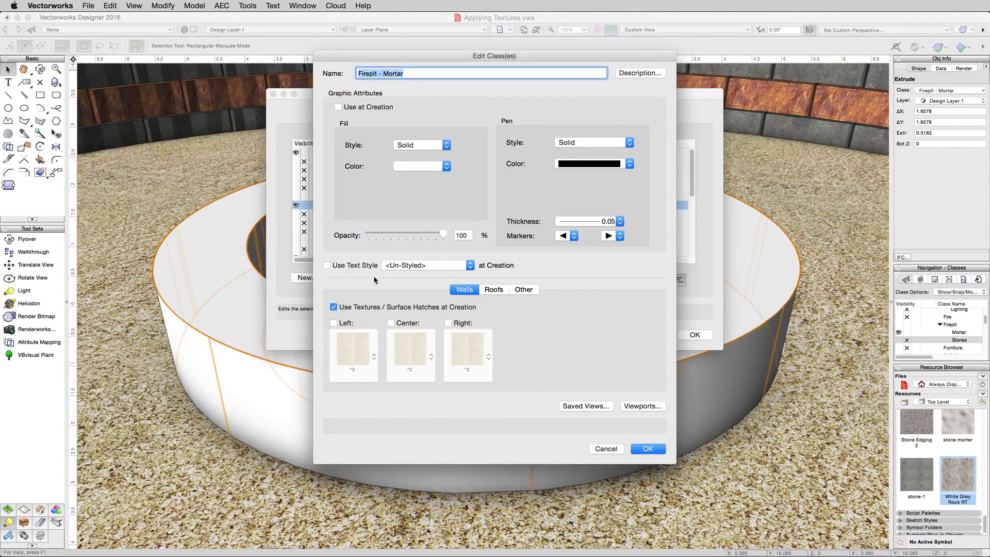
# Enable Texture on the Other tab and choose stone morter for the Mortar class.
pyautogui.click(524, 290)
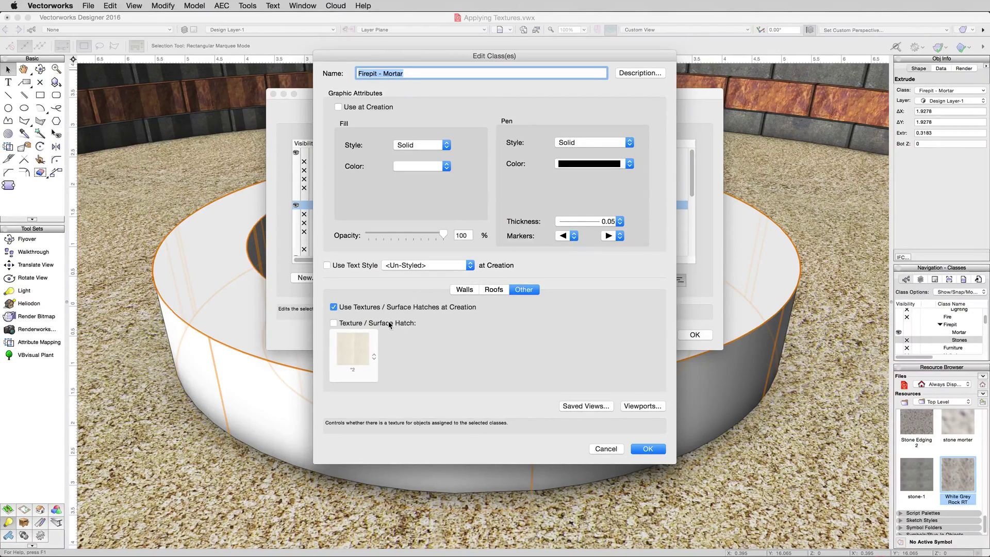
pyautogui.click(474, 290)
pyautogui.click(489, 292)
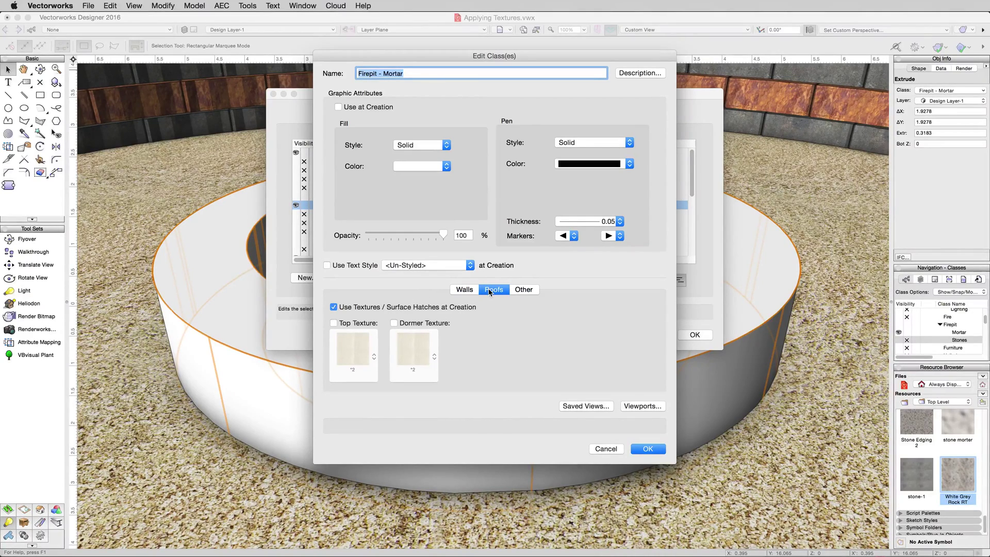
pyautogui.click(514, 292)
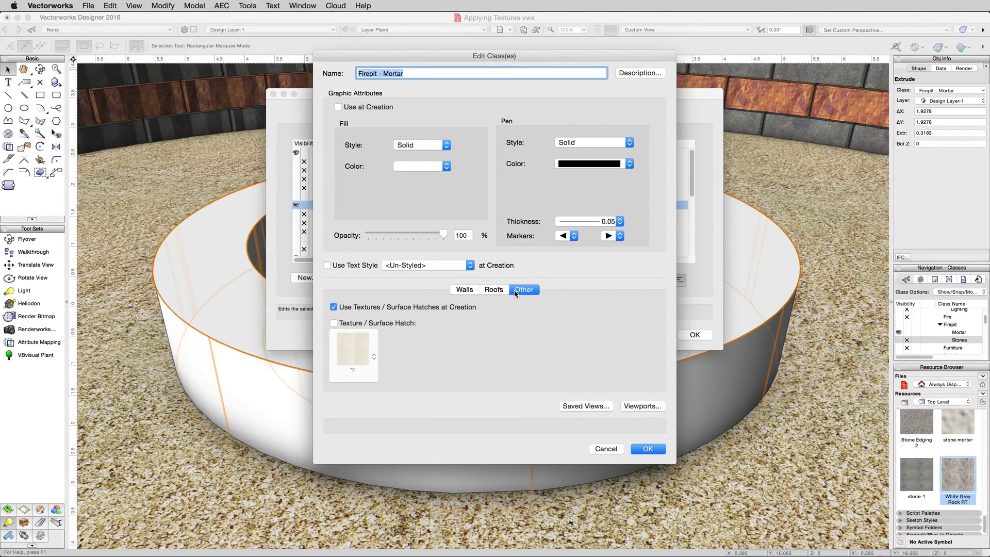
pyautogui.click(368, 325)
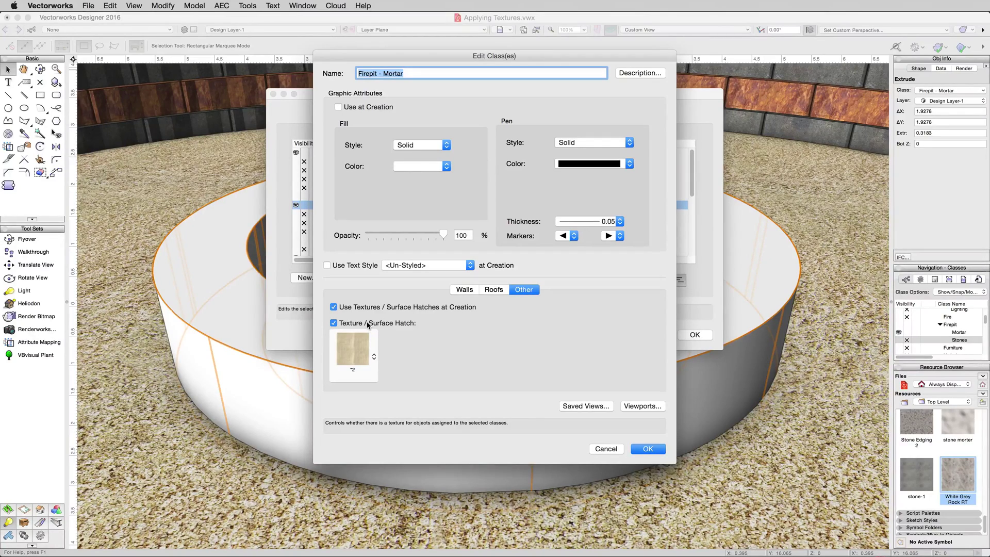
pyautogui.click(374, 355)
pyautogui.scroll(-3, 400, 375)
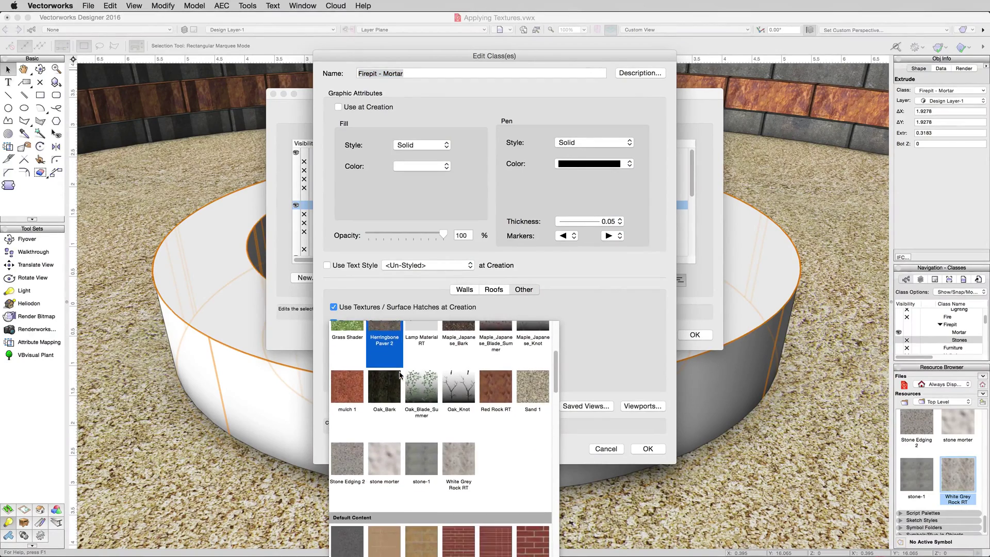
pyautogui.click(385, 459)
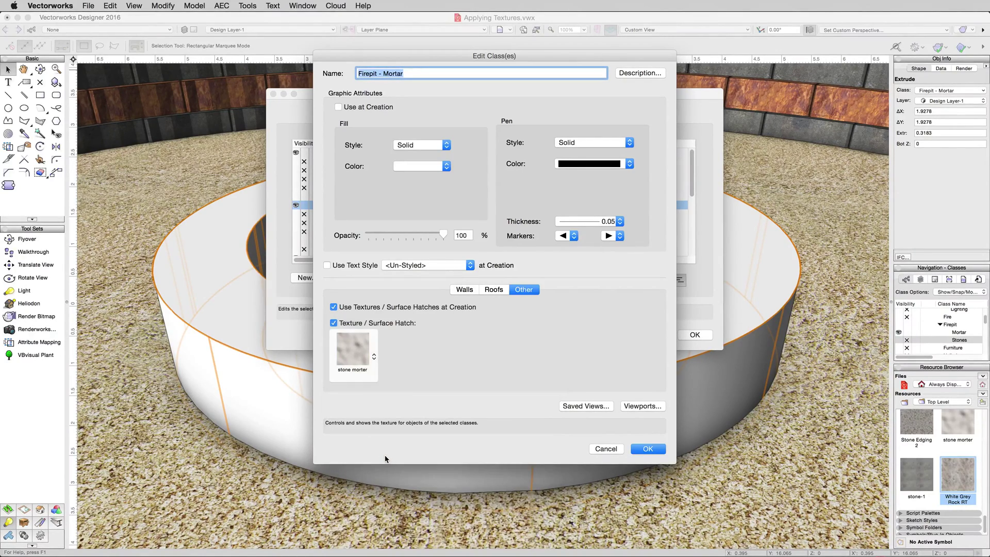
pyautogui.click(637, 448)
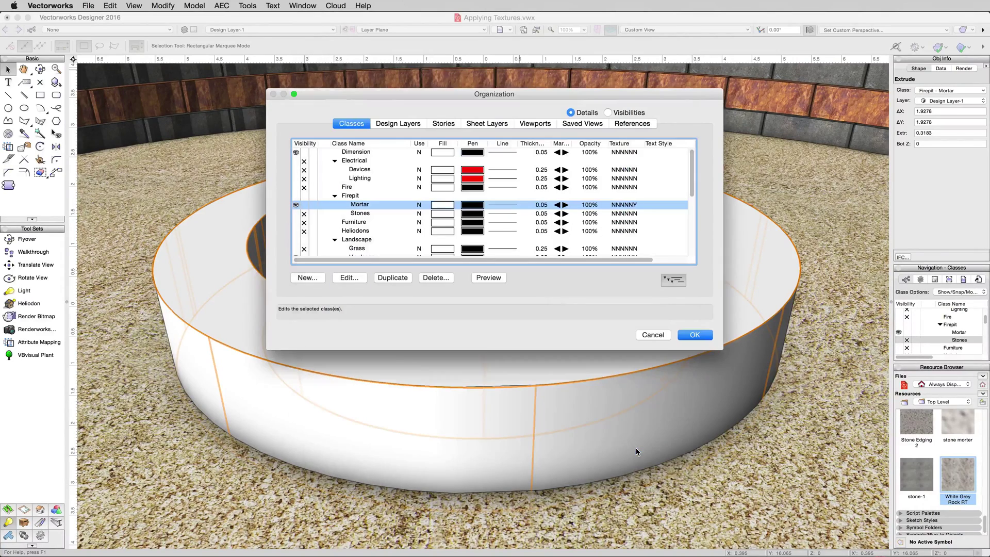
# Close Organization and give the mortar ring's sides the *2 texture in the Render tab.
pyautogui.click(694, 335)
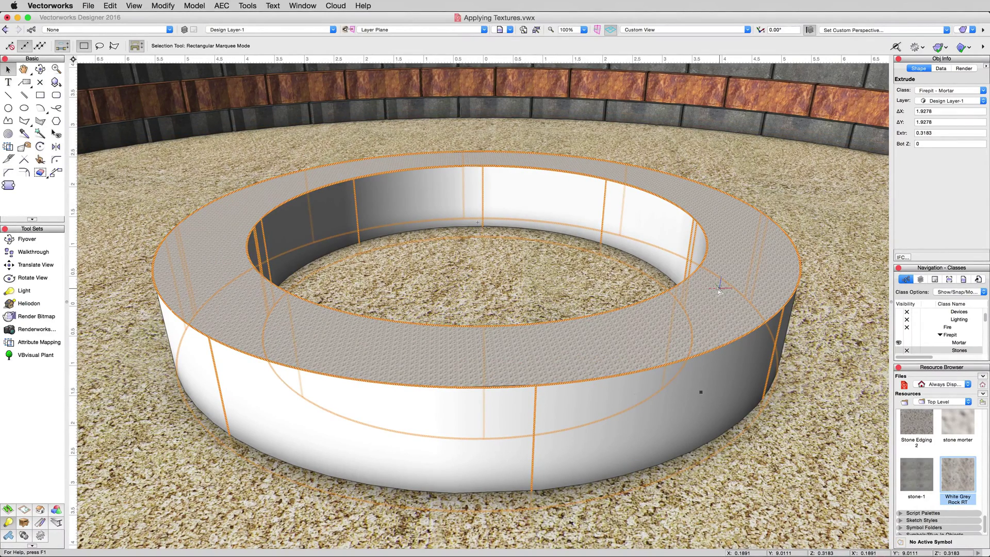
pyautogui.click(962, 69)
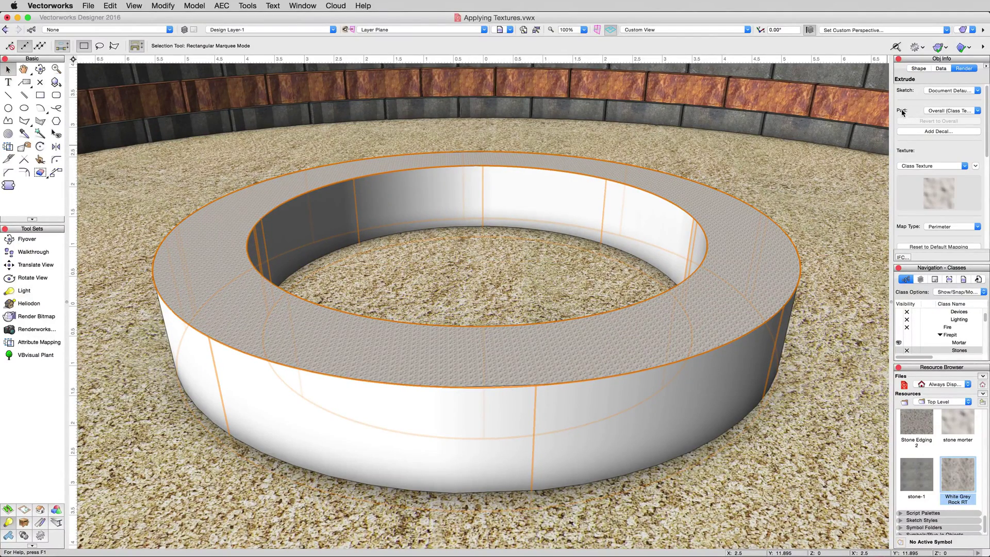
pyautogui.click(935, 111)
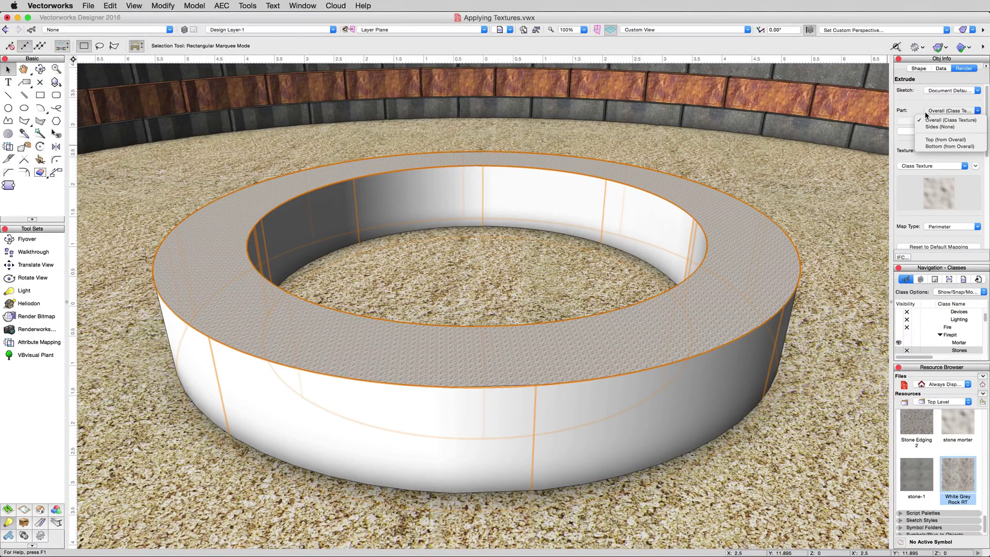
pyautogui.click(934, 127)
pyautogui.click(910, 165)
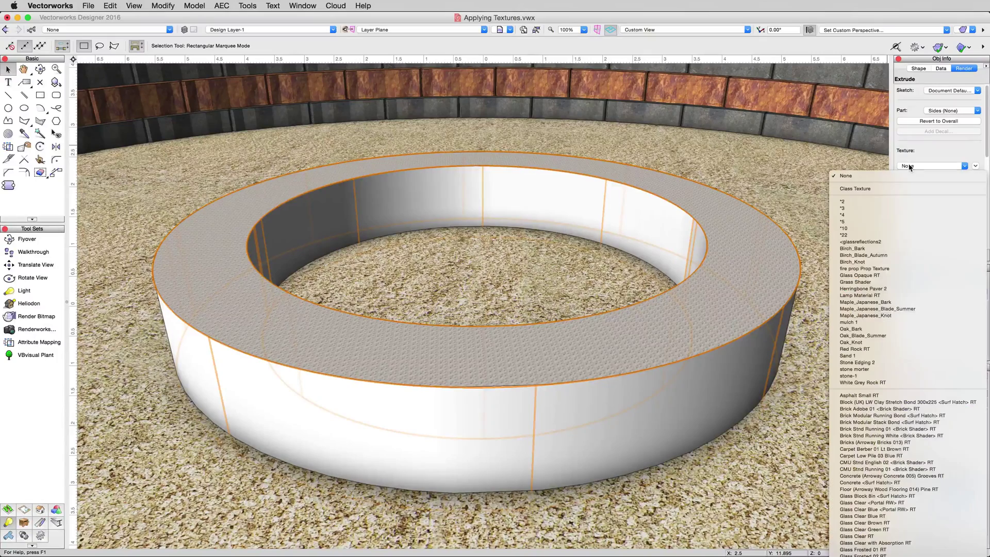
pyautogui.click(862, 201)
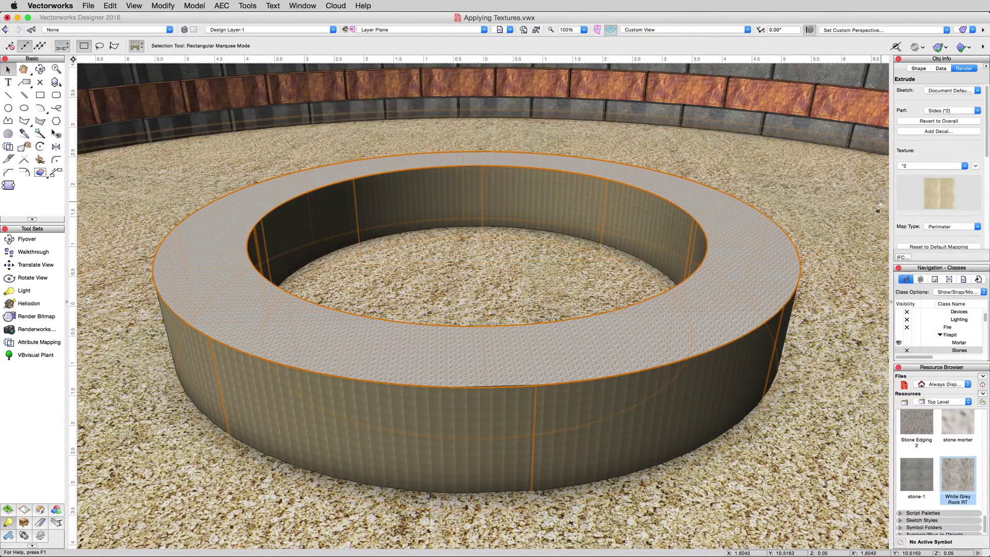
# Revert the ring's sides to the overall stone morter class texture.
pyautogui.click(944, 112)
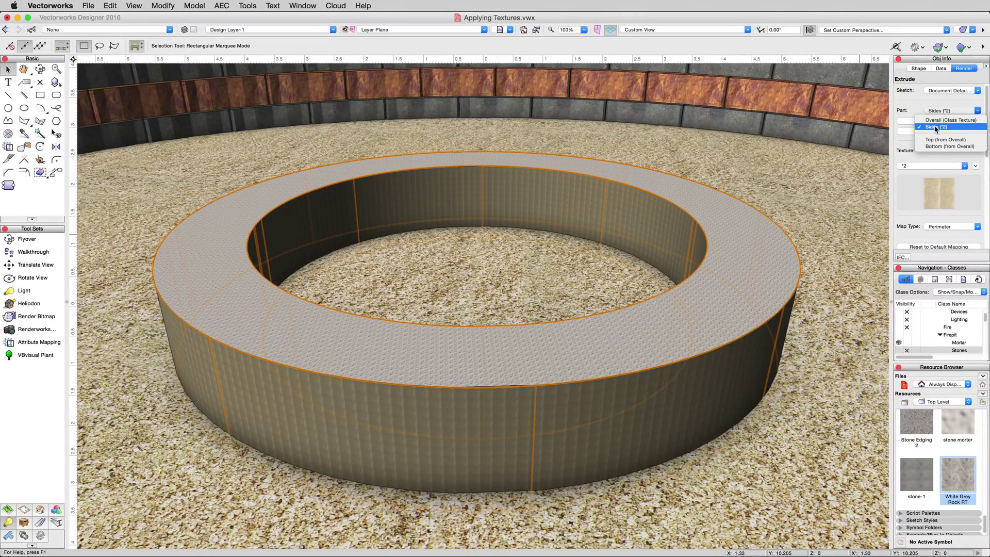
pyautogui.click(934, 126)
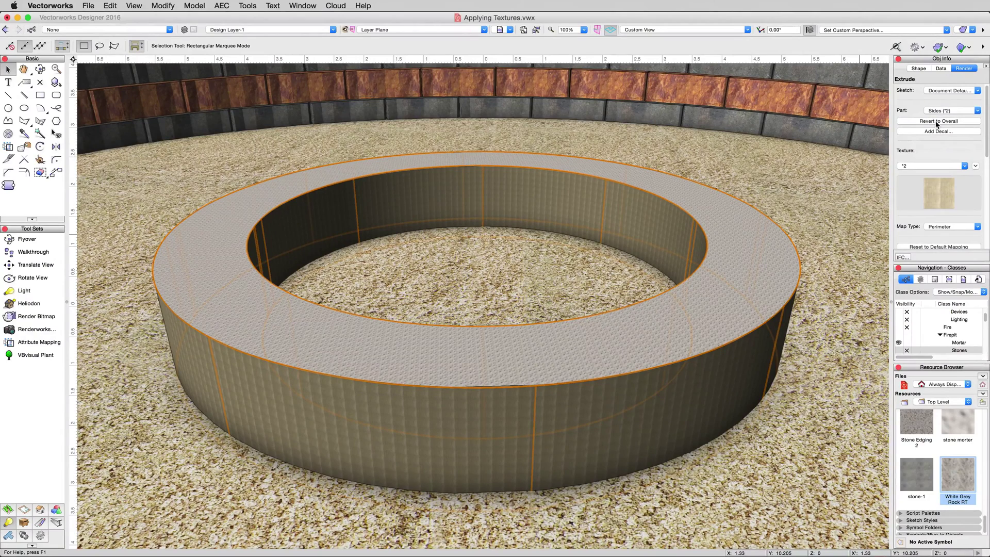
pyautogui.click(937, 121)
pyautogui.click(944, 111)
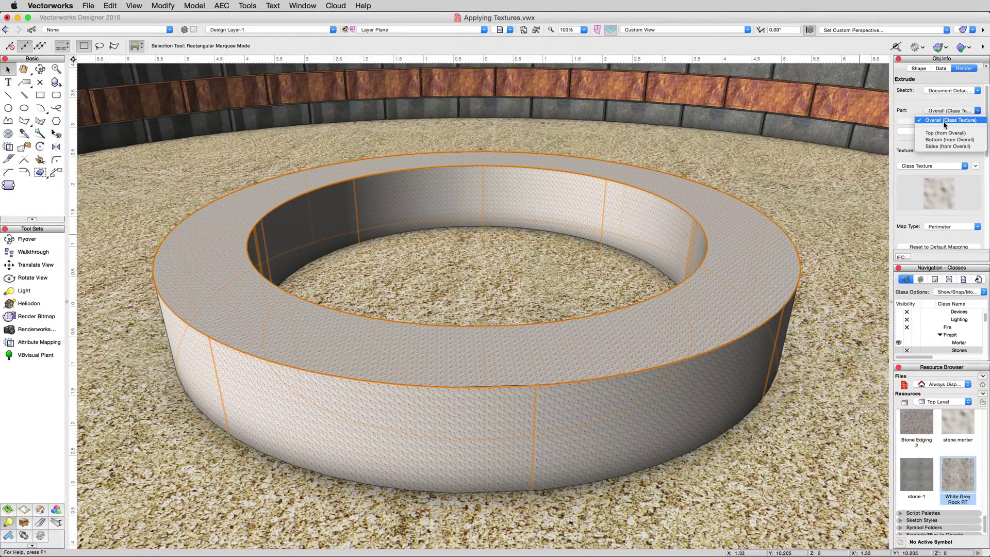
pyautogui.click(907, 111)
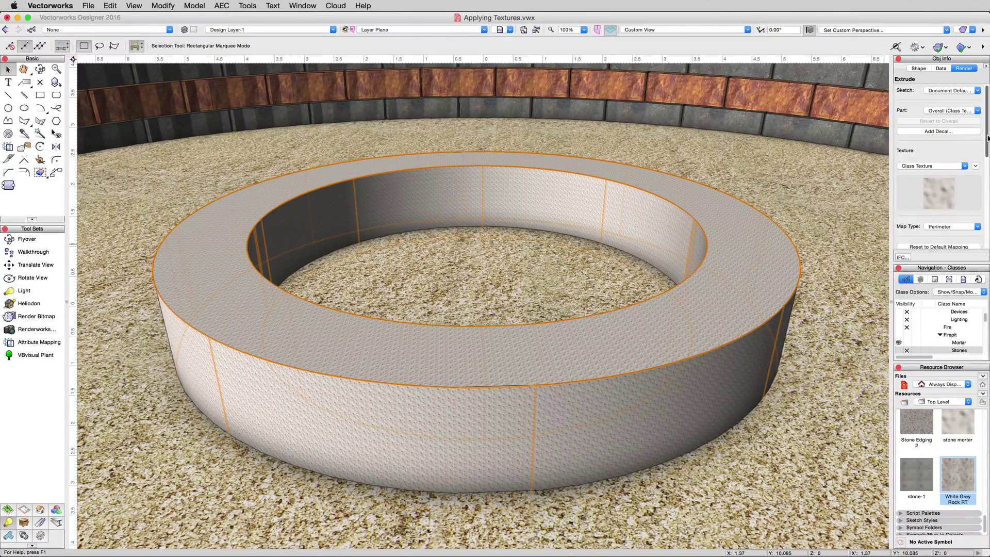
pyautogui.moveTo(987, 134); pyautogui.dragTo(987, 193)
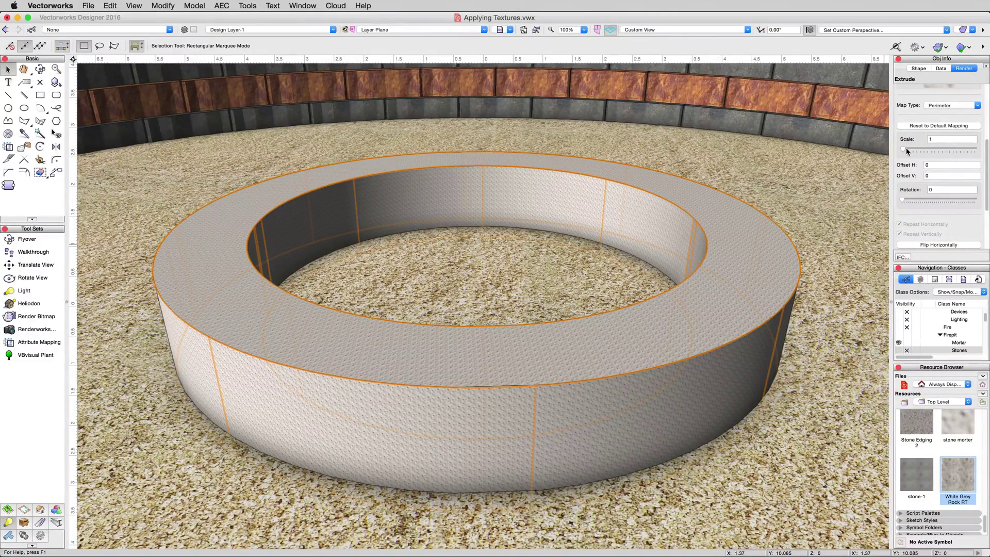
pyautogui.moveTo(902, 149); pyautogui.dragTo(900, 149)
pyautogui.click(924, 139)
pyautogui.write('1')
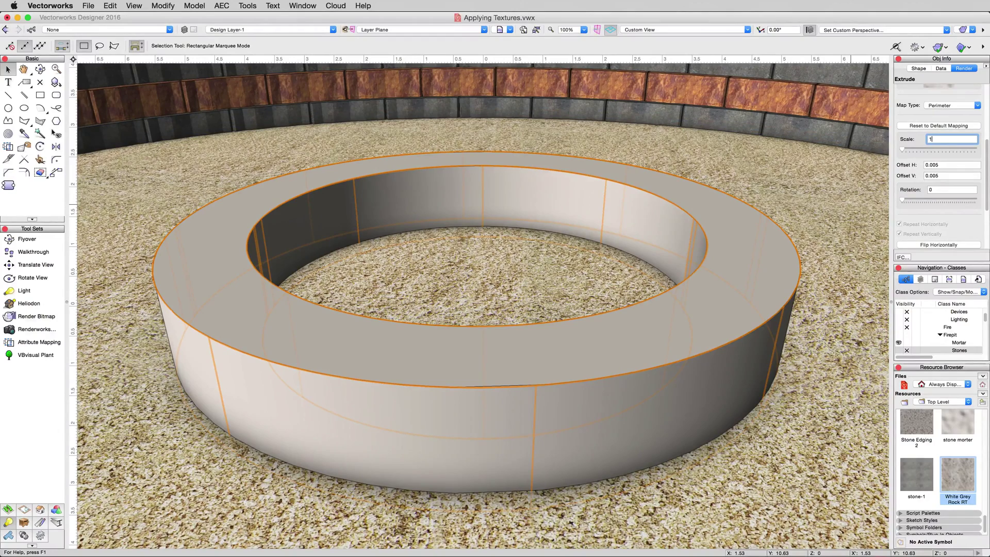
pyautogui.press('Return')
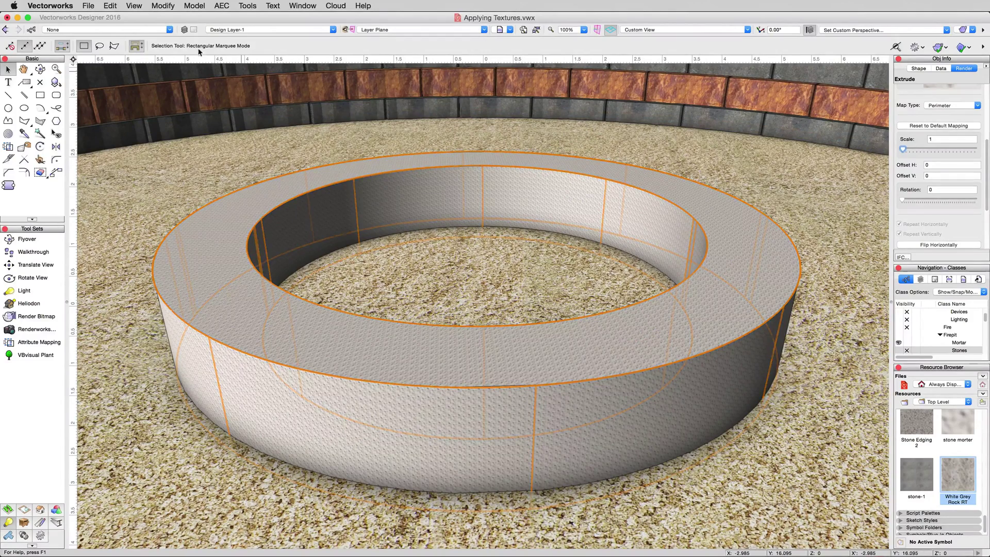
# Render the scene with Fast Renderworks to check the mortar ring's texture.
pyautogui.click(134, 6)
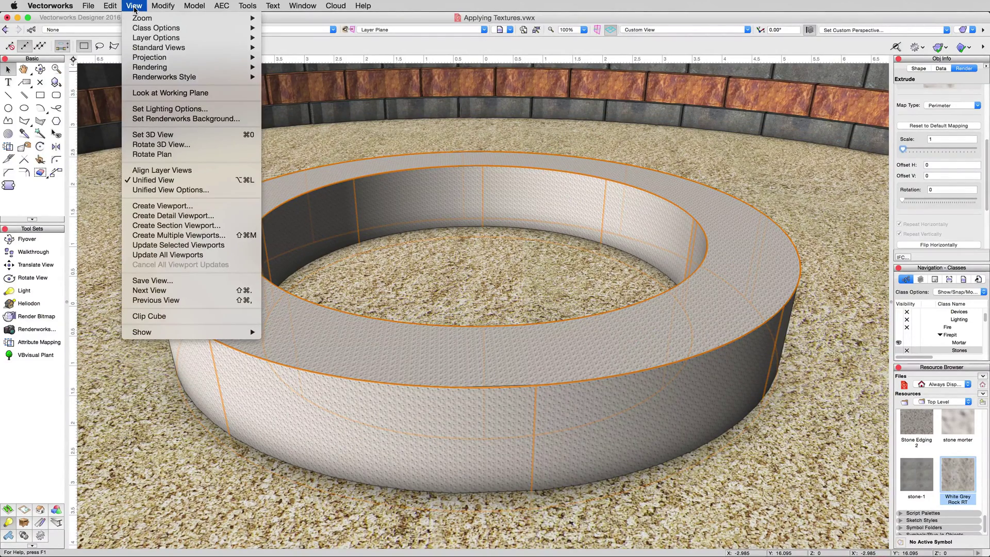
pyautogui.moveTo(226, 68)
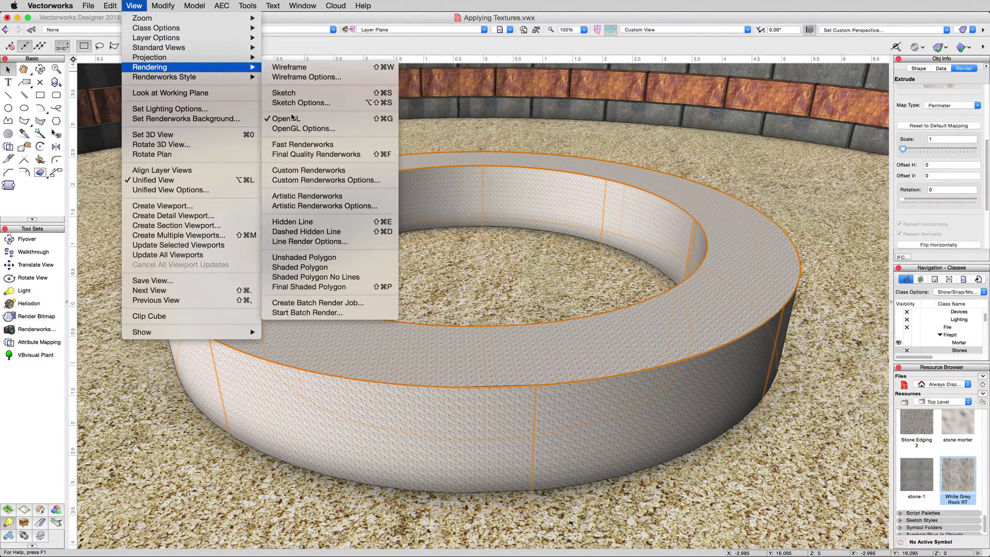
pyautogui.click(299, 142)
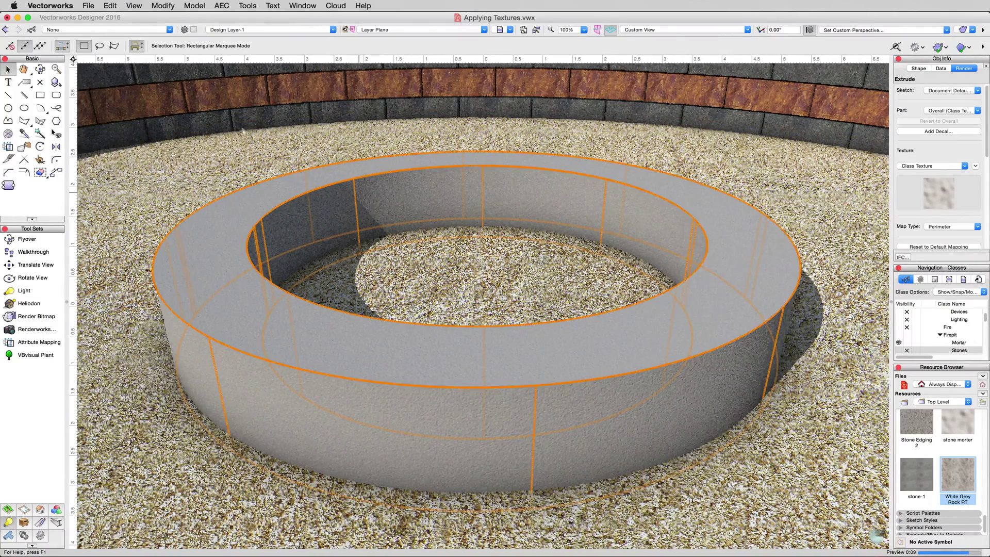
# Switch the view's rendering mode back to OpenGL.
pyautogui.click(138, 7)
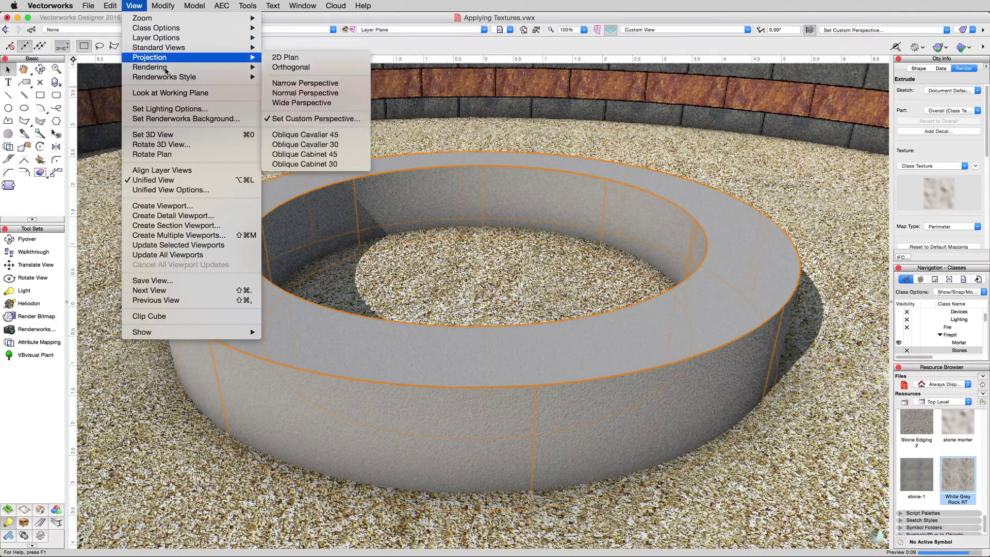
pyautogui.moveTo(248, 77)
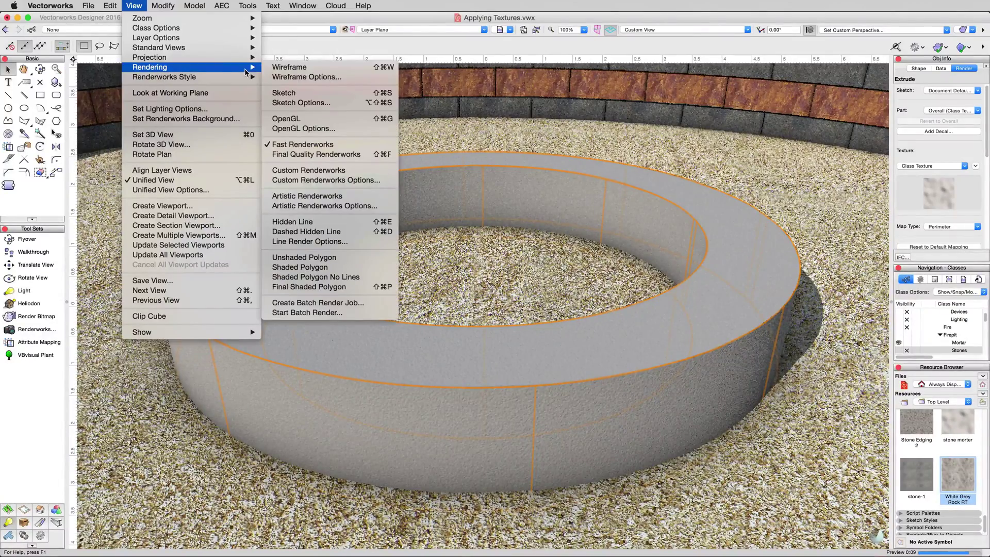
pyautogui.click(295, 119)
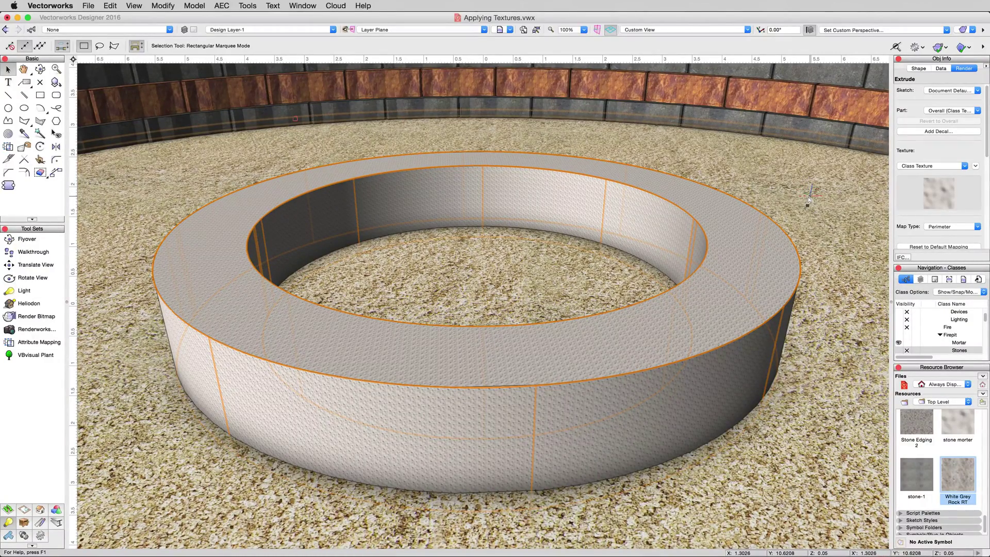
# Hide the Mortar class, select the sand floor, and start the Attribute Mapping tool on it.
pyautogui.scroll(-3, 906, 219)
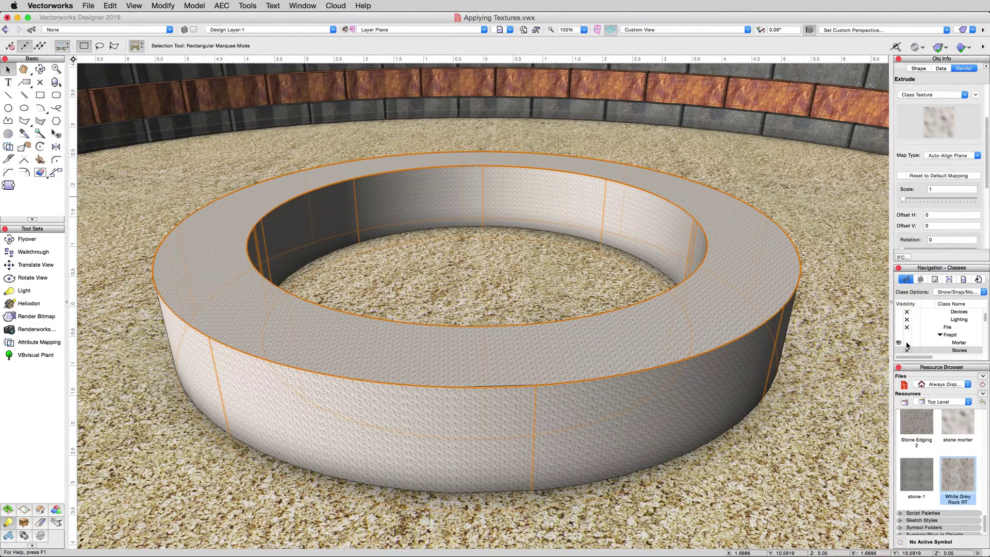
pyautogui.click(907, 343)
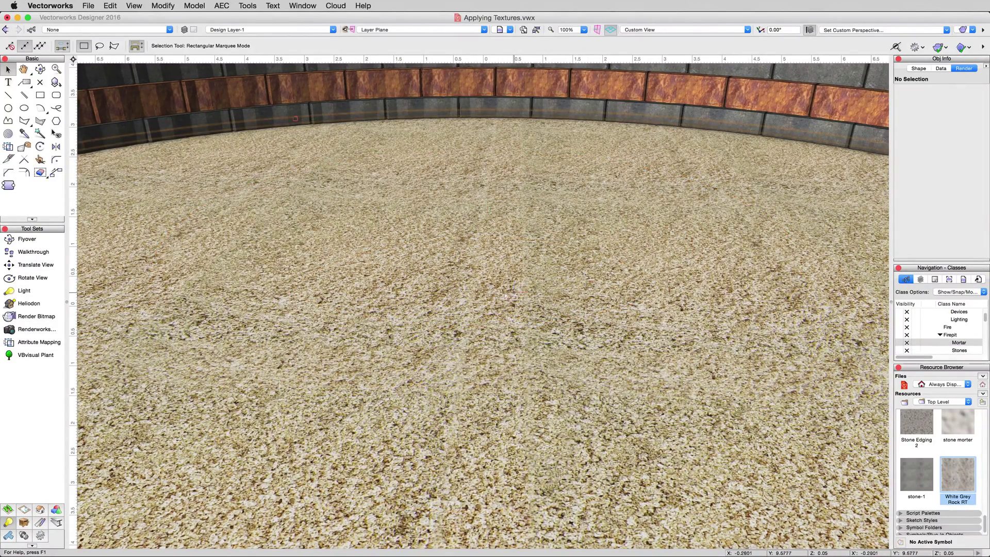
pyautogui.click(501, 290)
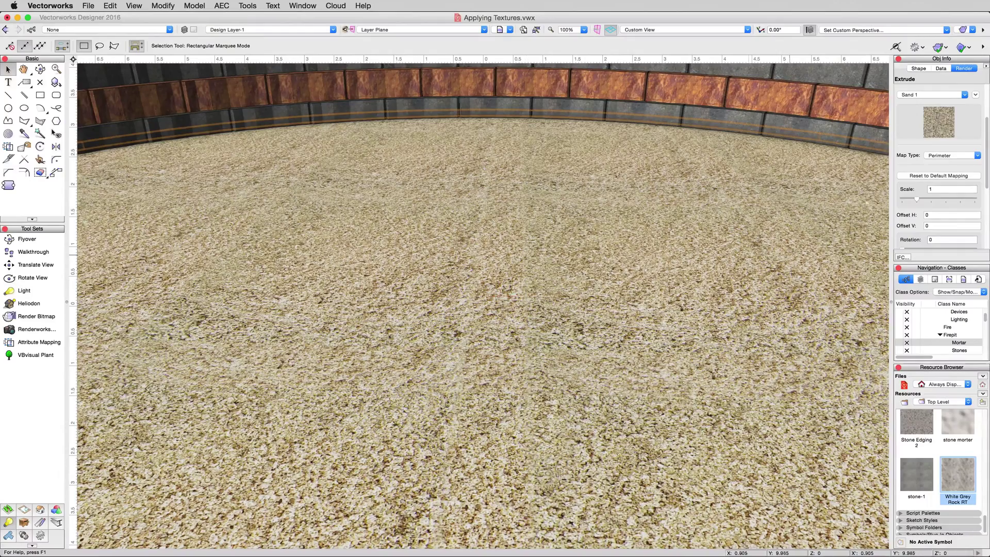
pyautogui.scroll(-3, 980, 155)
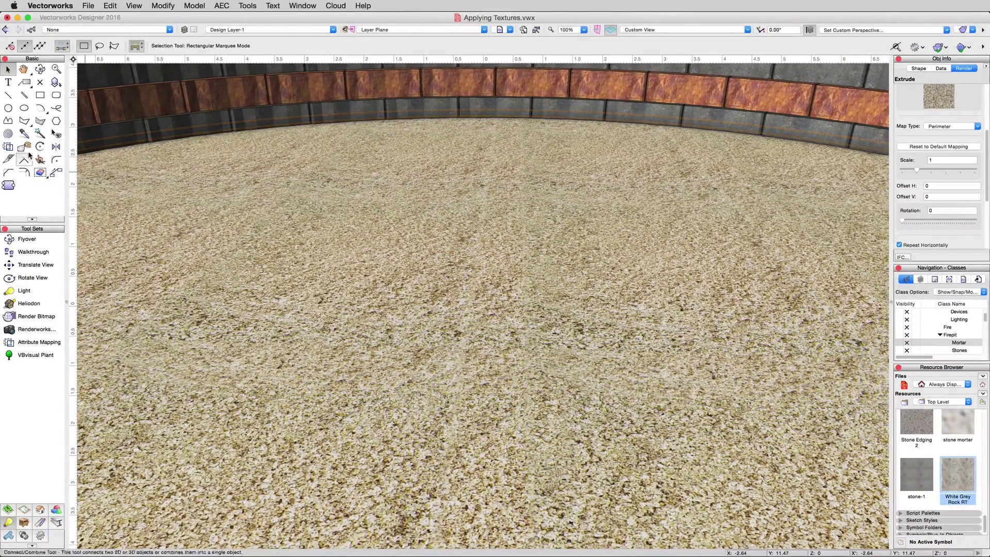
pyautogui.click(9, 148)
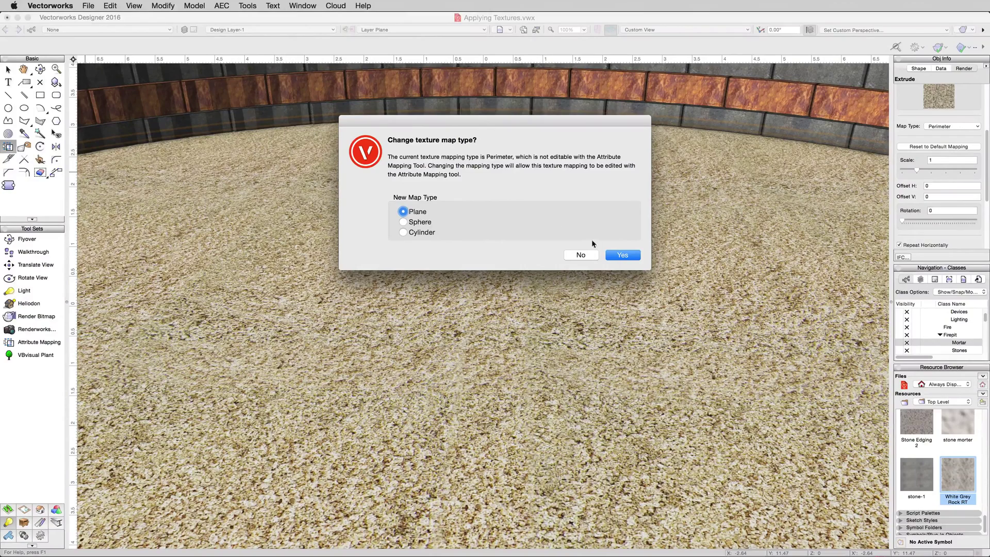
# Convert the Sand 1 texture to Plane mapping and offset it to H -0.66, V -0.7964.
pyautogui.click(616, 254)
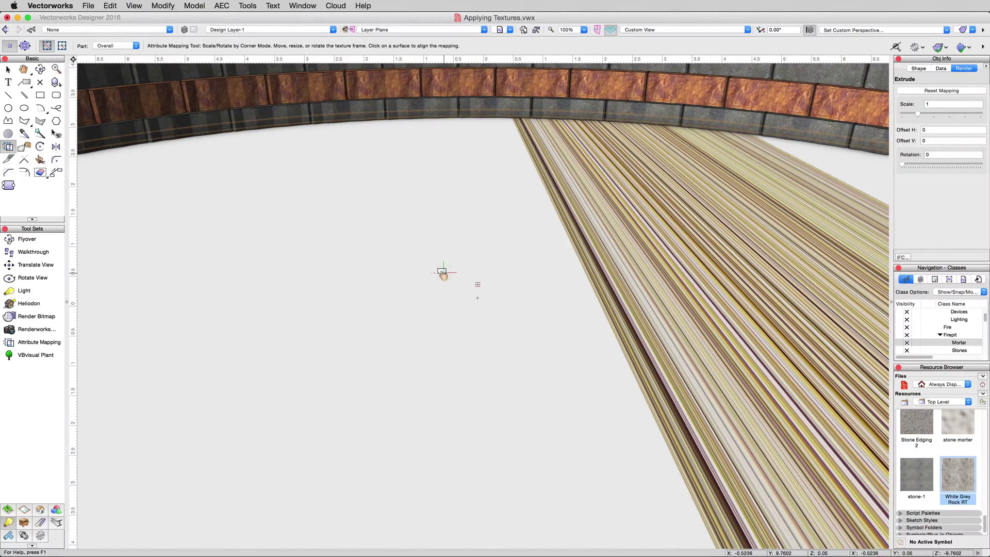
pyautogui.click(442, 273)
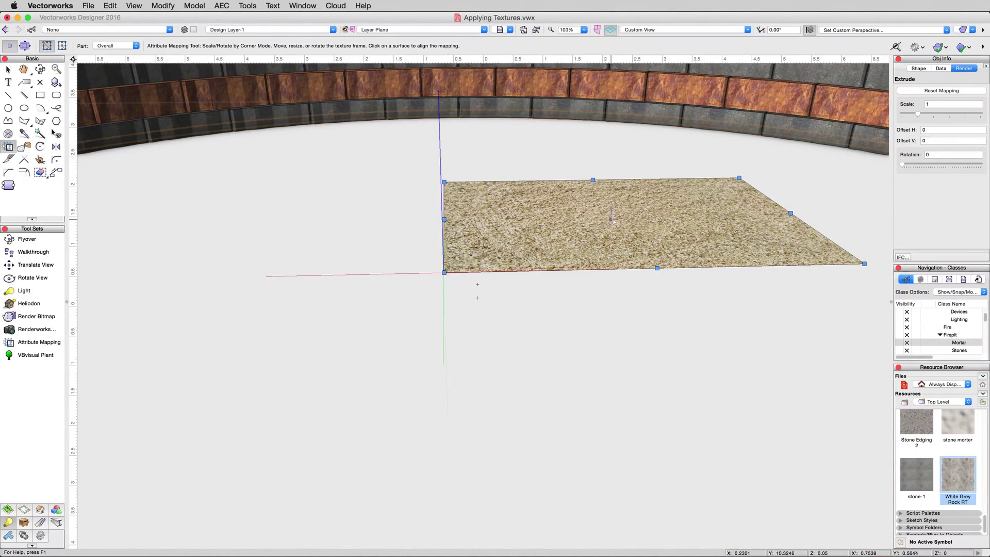
pyautogui.moveTo(616, 216); pyautogui.dragTo(487, 279)
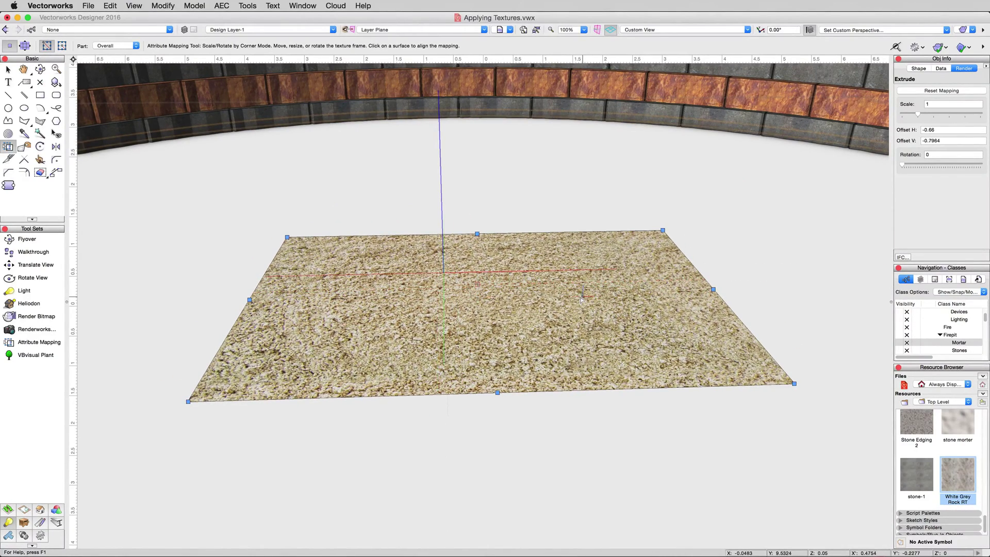
pyautogui.click(8, 69)
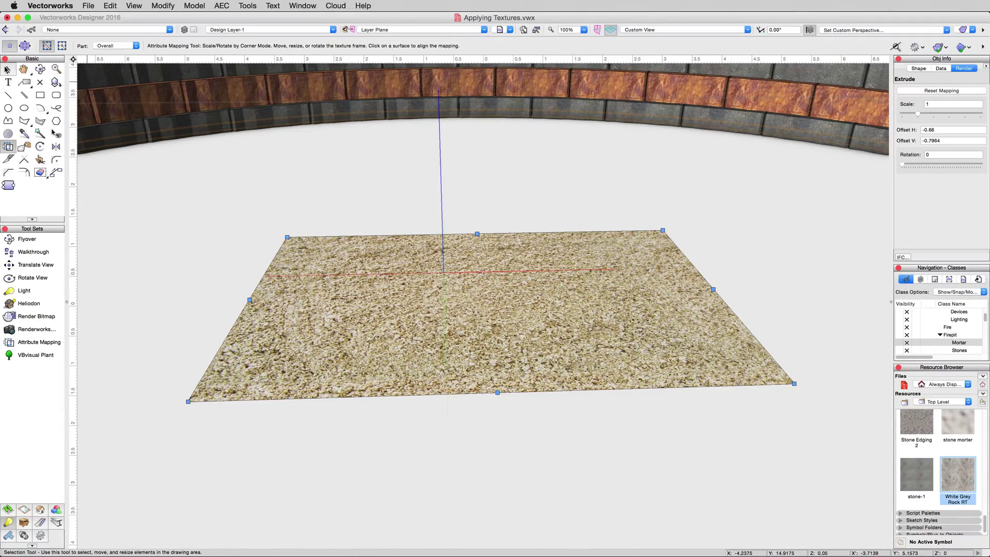
pyautogui.click(7, 69)
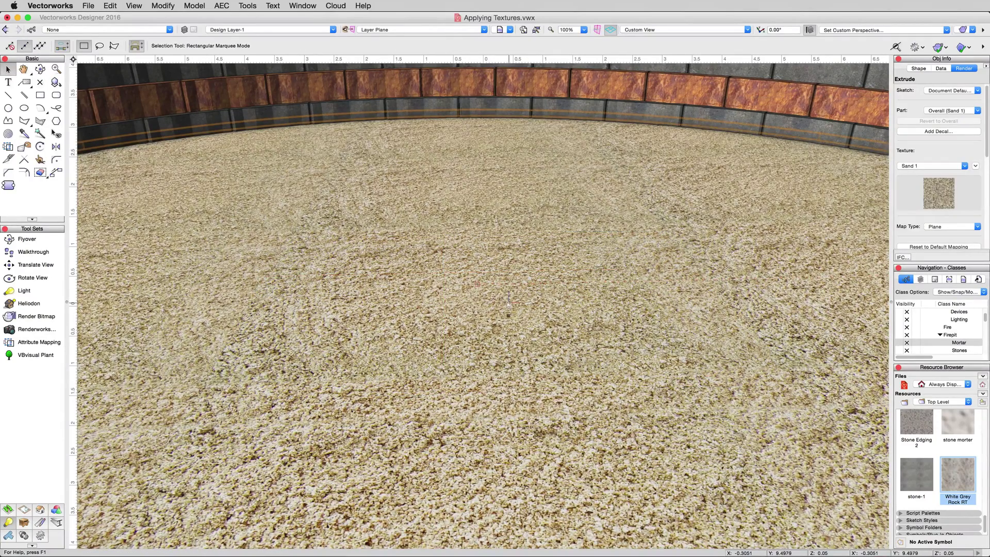
# Re-enter Attribute Mapping with full-texture display and shift the sand texture's position.
pyautogui.click(9, 148)
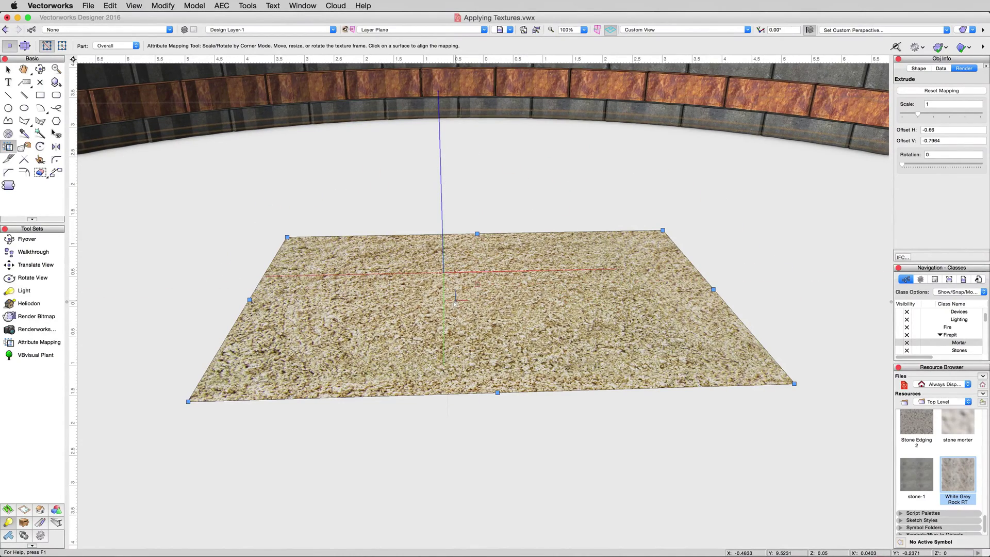
pyautogui.click(24, 46)
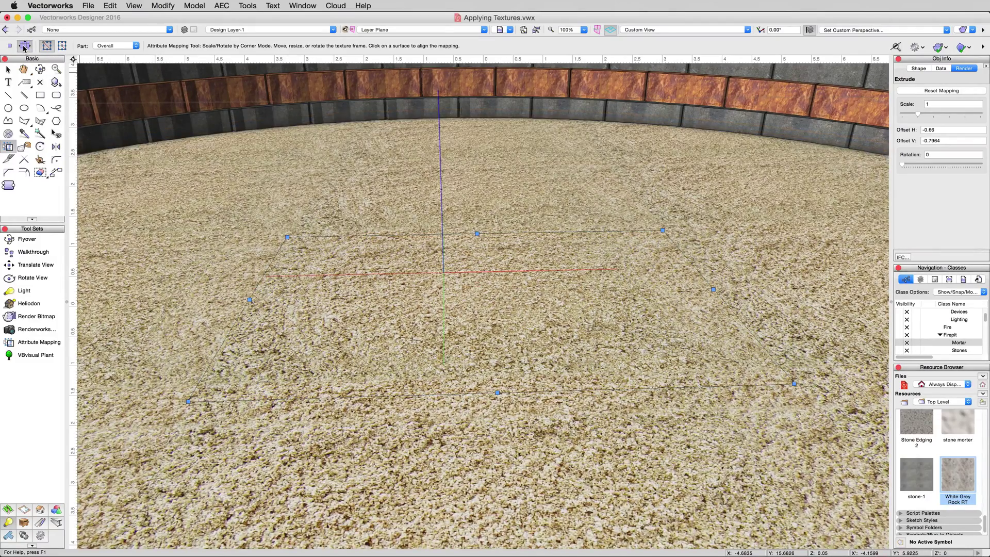
pyautogui.moveTo(506, 347); pyautogui.dragTo(510, 279)
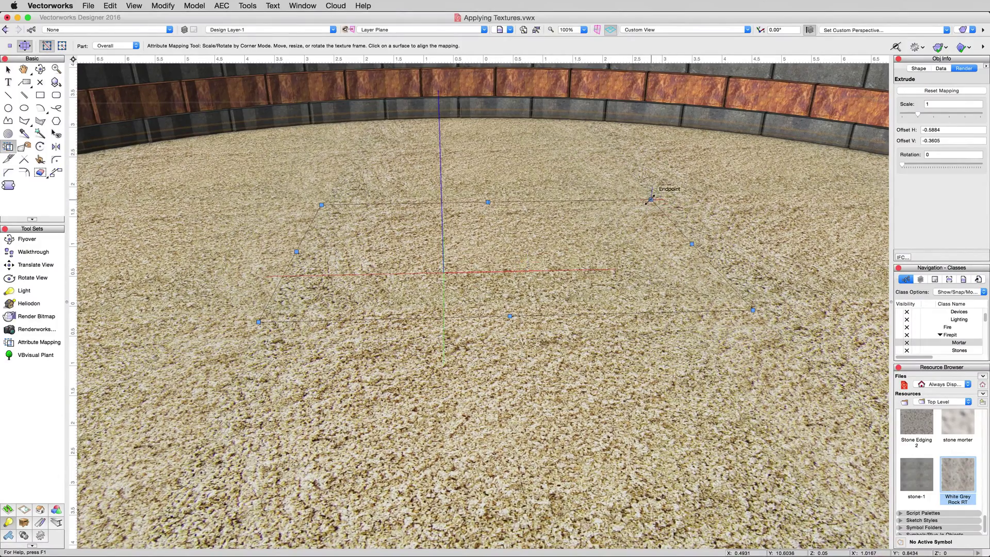
# Scale the sand texture down to 0.5582 and rotate it to 335.1735°.
pyautogui.moveTo(650, 199); pyautogui.dragTo(472, 256)
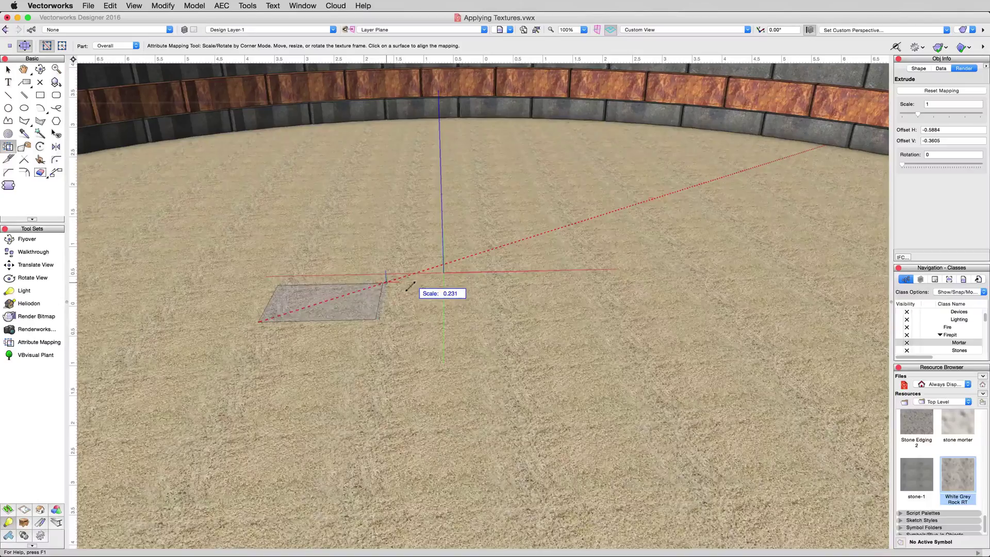
pyautogui.moveTo(411, 285); pyautogui.dragTo(555, 229)
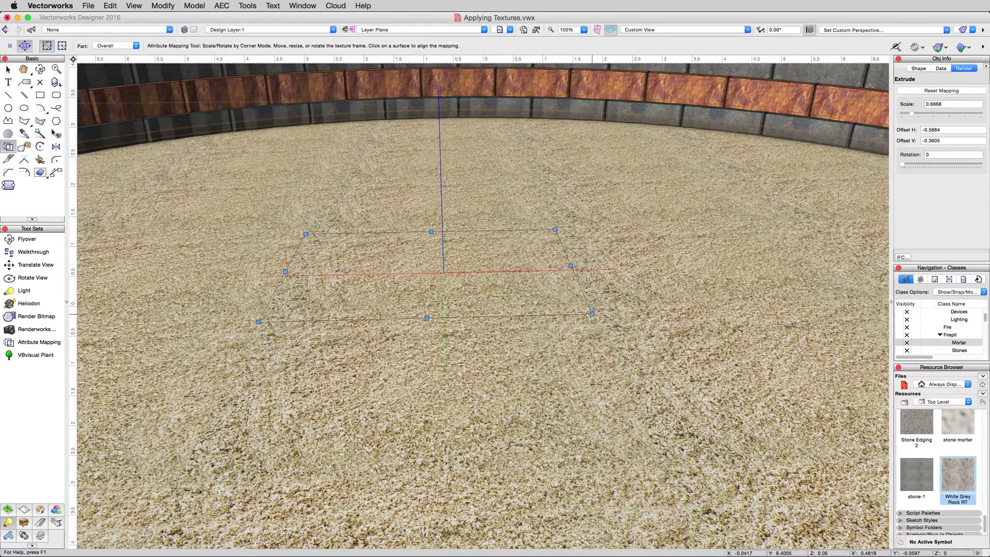
pyautogui.moveTo(592, 312); pyautogui.dragTo(534, 297)
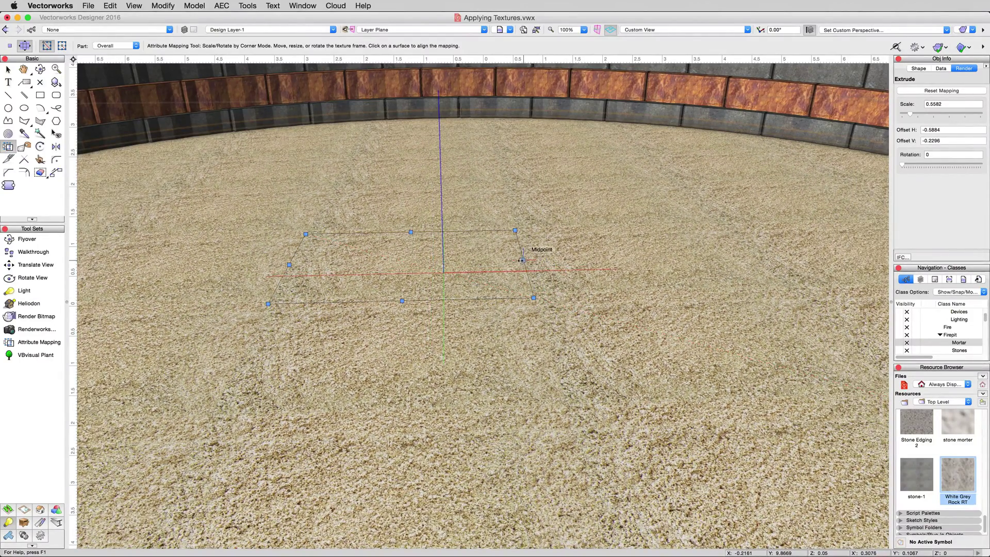
pyautogui.moveTo(522, 260); pyautogui.dragTo(473, 295)
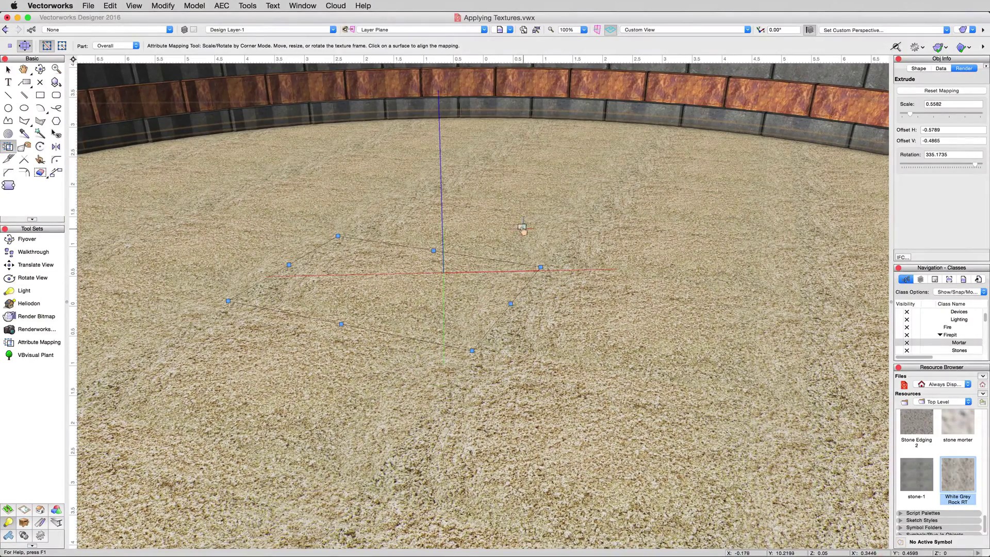
# Fine-tune the sand texture to scale 0.5776 and offsets H -0.4189, V -0.2595.
pyautogui.moveTo(541, 266)
pyautogui.mouseDown()
pyautogui.moveTo(581, 266)
pyautogui.moveTo(527, 269)
pyautogui.mouseUp()
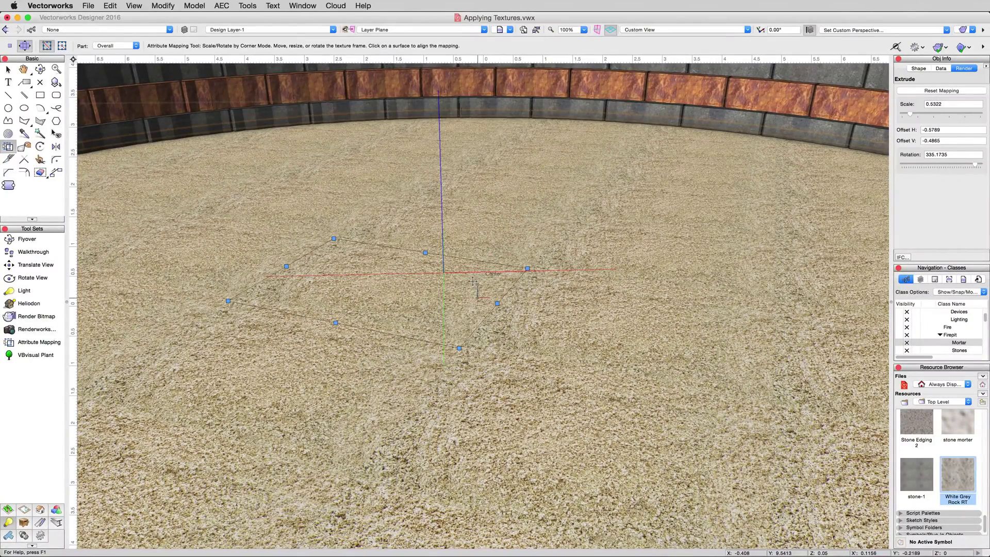
pyautogui.moveTo(528, 267); pyautogui.dragTo(721, 219)
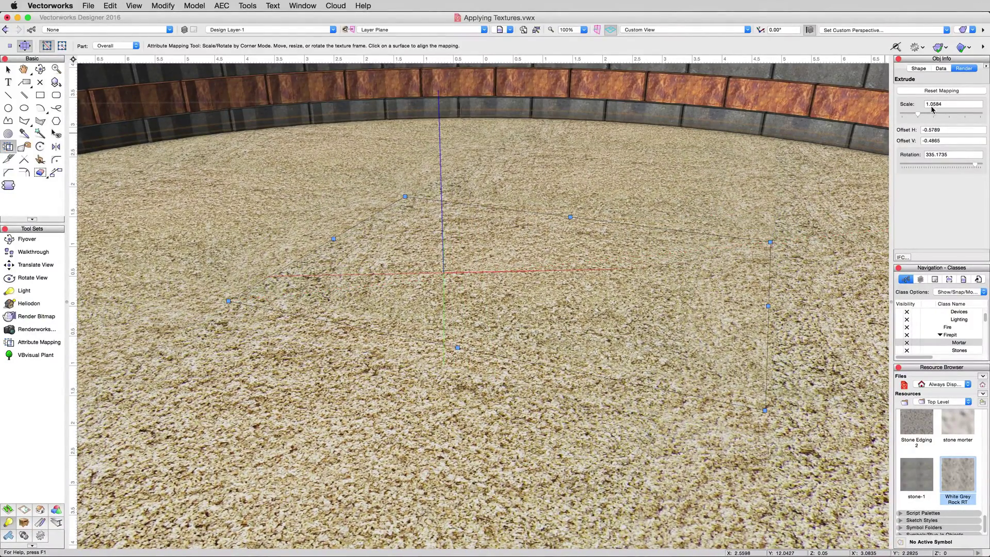
pyautogui.moveTo(770, 241); pyautogui.dragTo(562, 276)
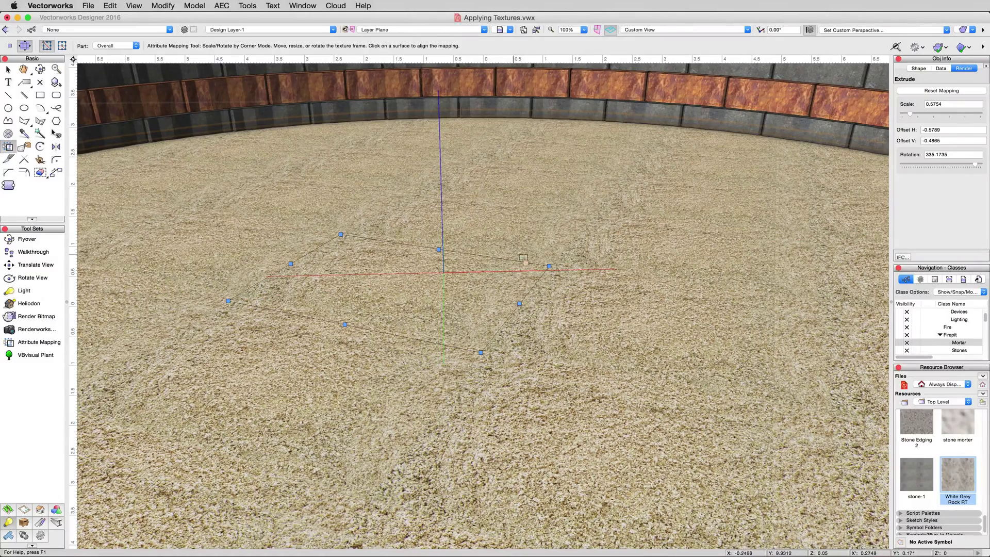
pyautogui.moveTo(549, 266)
pyautogui.mouseDown()
pyautogui.moveTo(568, 266)
pyautogui.moveTo(545, 268)
pyautogui.mouseUp()
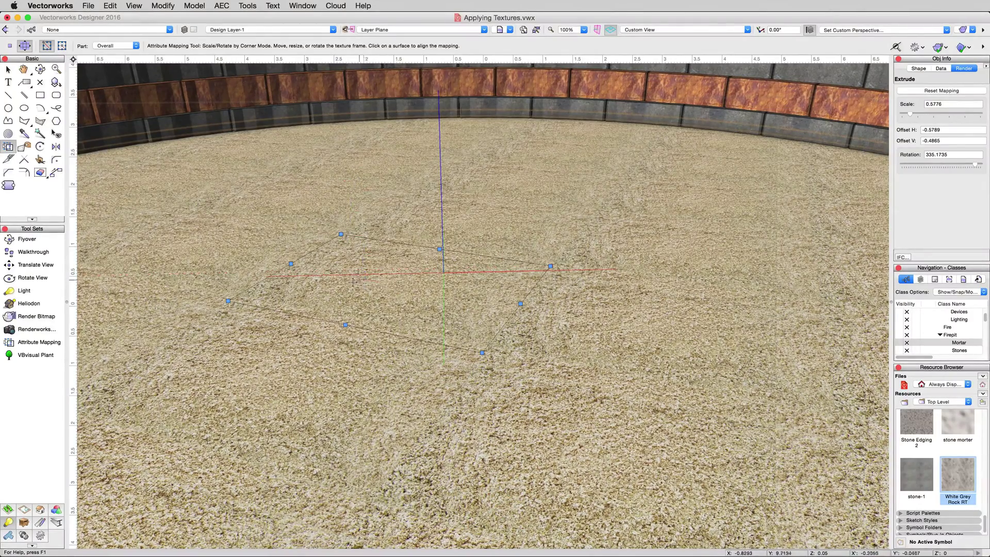
pyautogui.moveTo(363, 282); pyautogui.dragTo(422, 271)
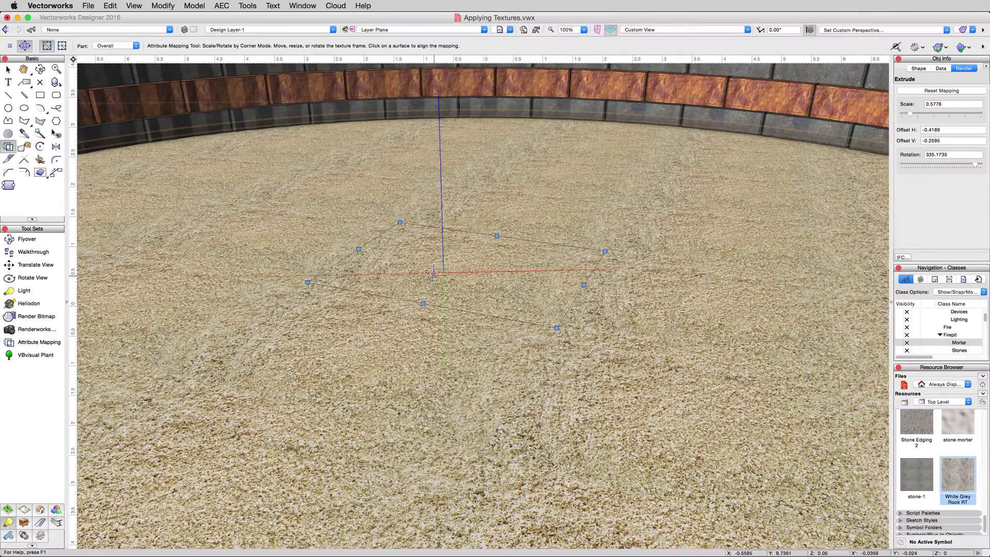
# Make the Mortar and Stones classes visible again and return to the Selection tool.
pyautogui.click(901, 344)
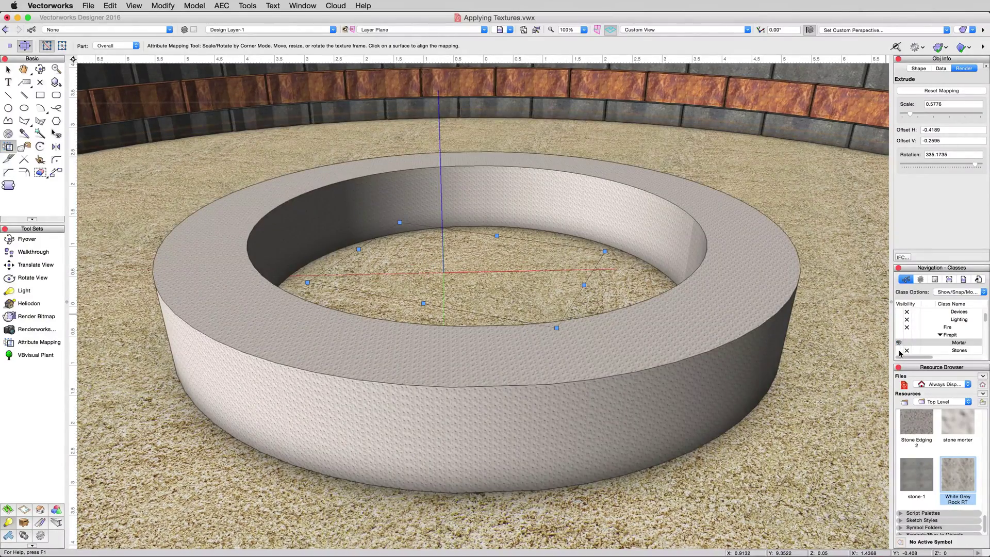
pyautogui.click(900, 350)
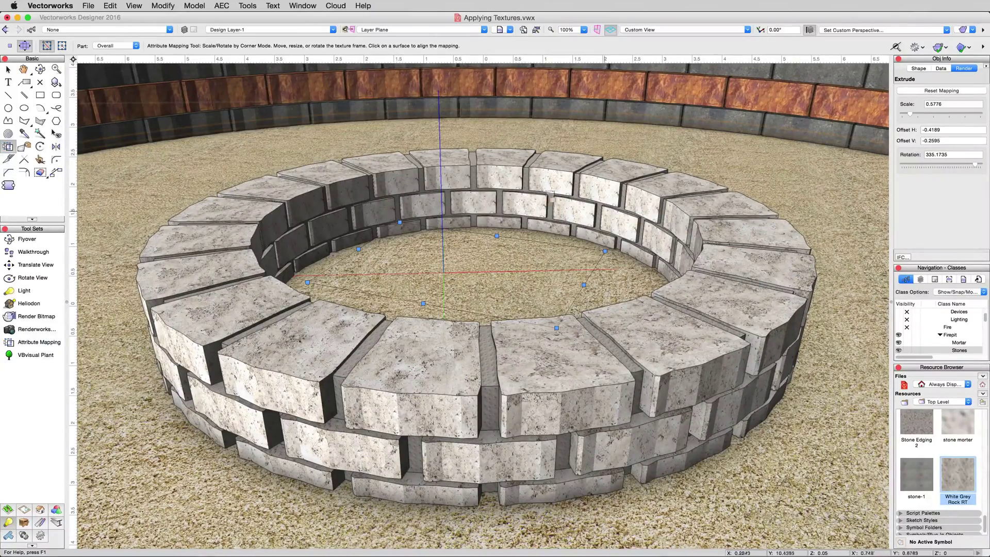
pyautogui.click(9, 70)
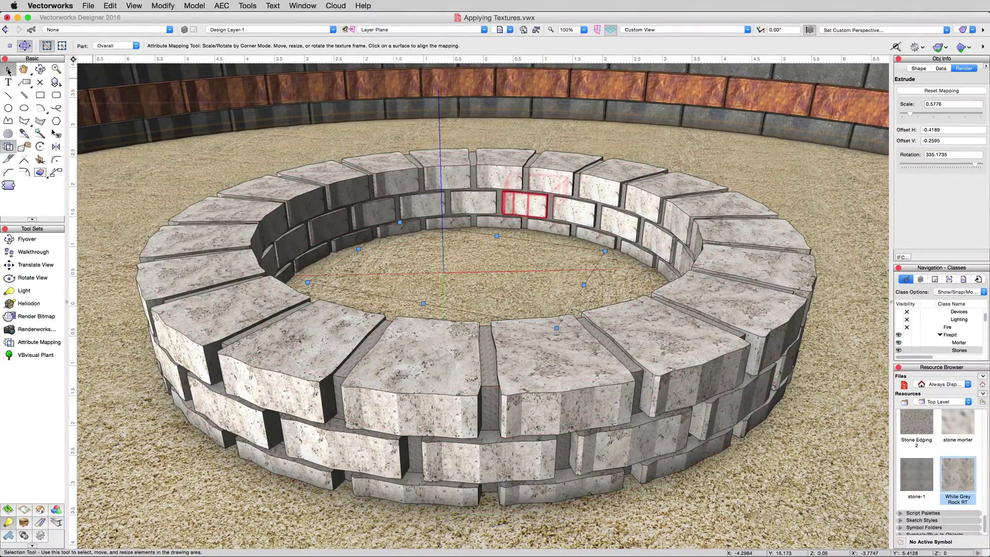
# Render the fire pit with Final Quality Renderworks.
pyautogui.click(133, 6)
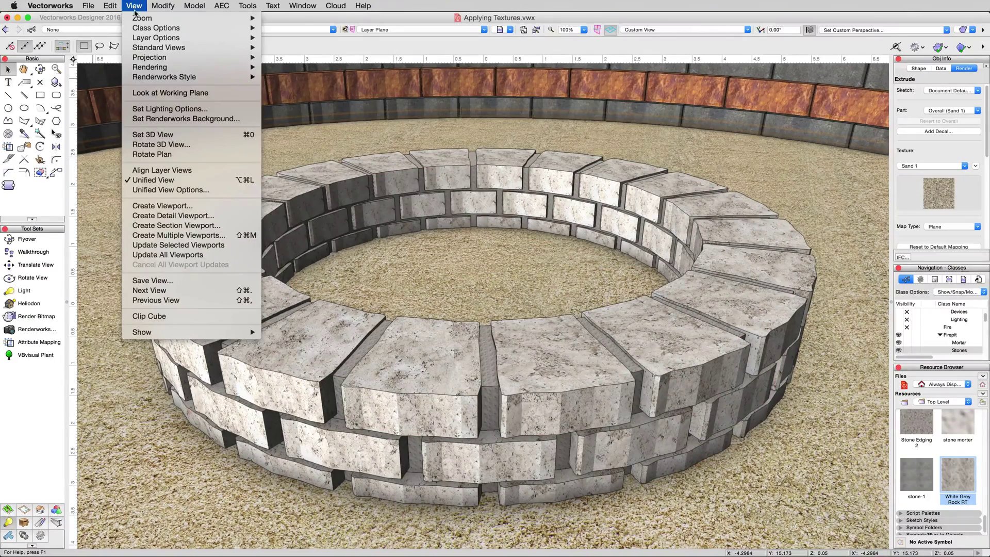
pyautogui.moveTo(175, 77)
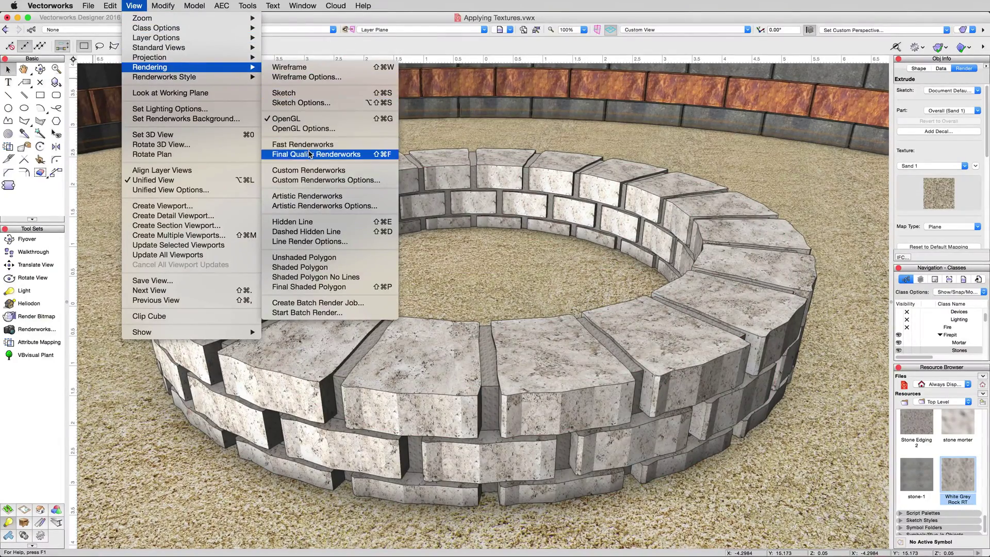
pyautogui.click(308, 154)
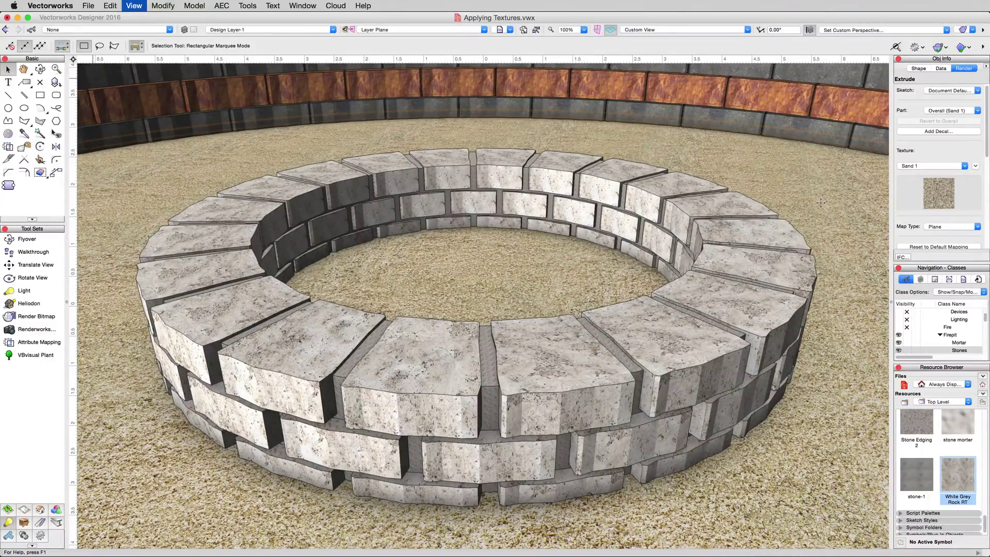